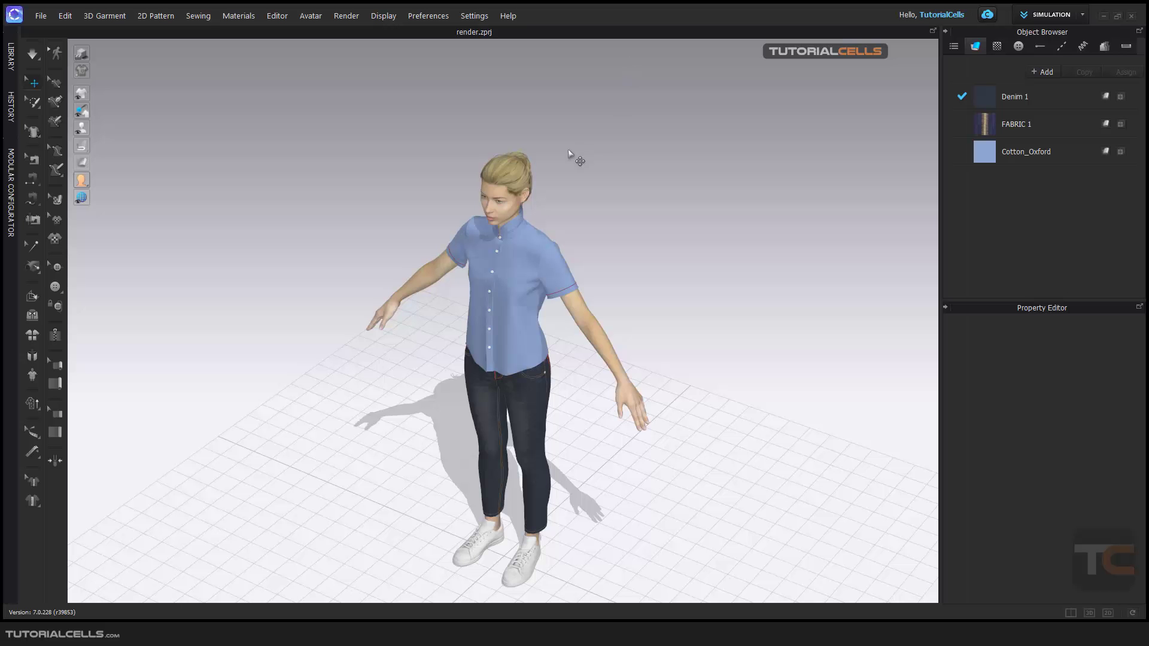
Orbit and zoom around the avatar in the blue shirt, then bring up the Render menu.
right_click_drag(568, 153, 514, 206)
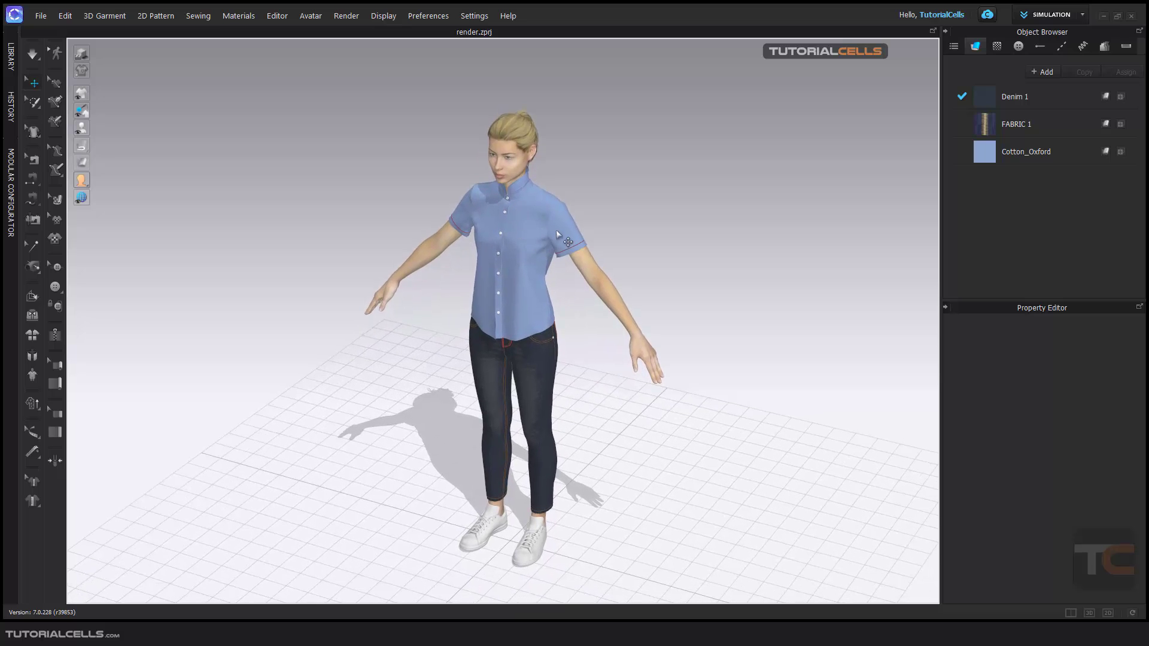
mouse_move(540, 296)
right_mouse_down()
mouse_move(308, 285)
mouse_move(569, 291)
mouse_move(538, 321)
mouse_move(553, 290)
right_mouse_up()
scroll(557, 302, "up", 2)
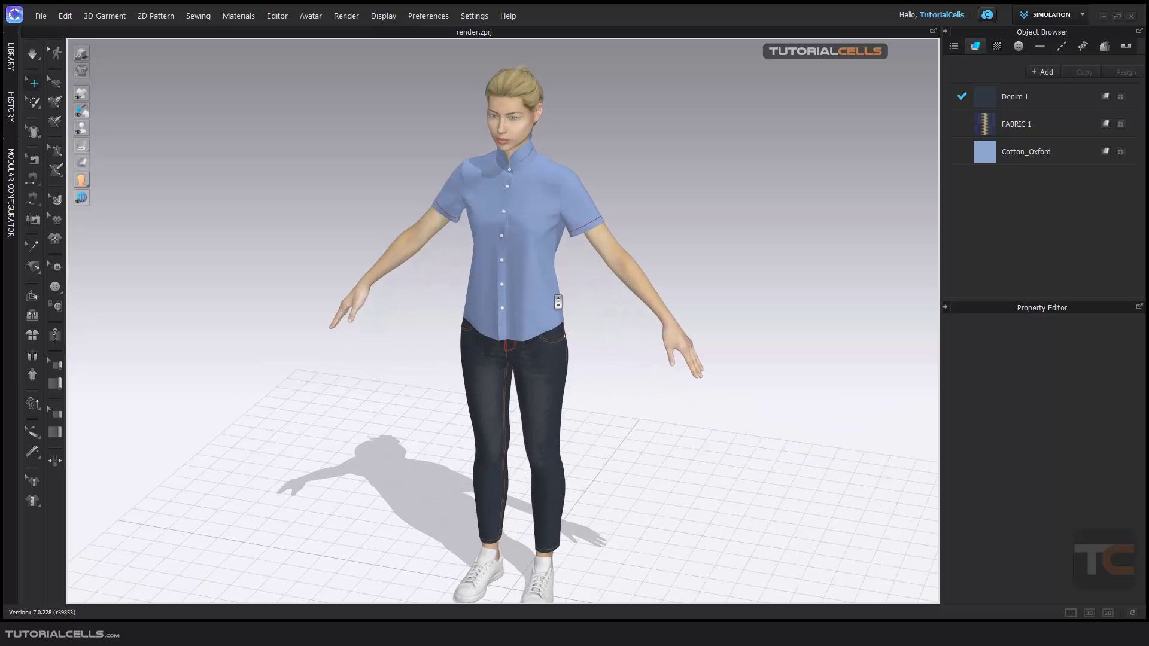
left_click(338, 18)
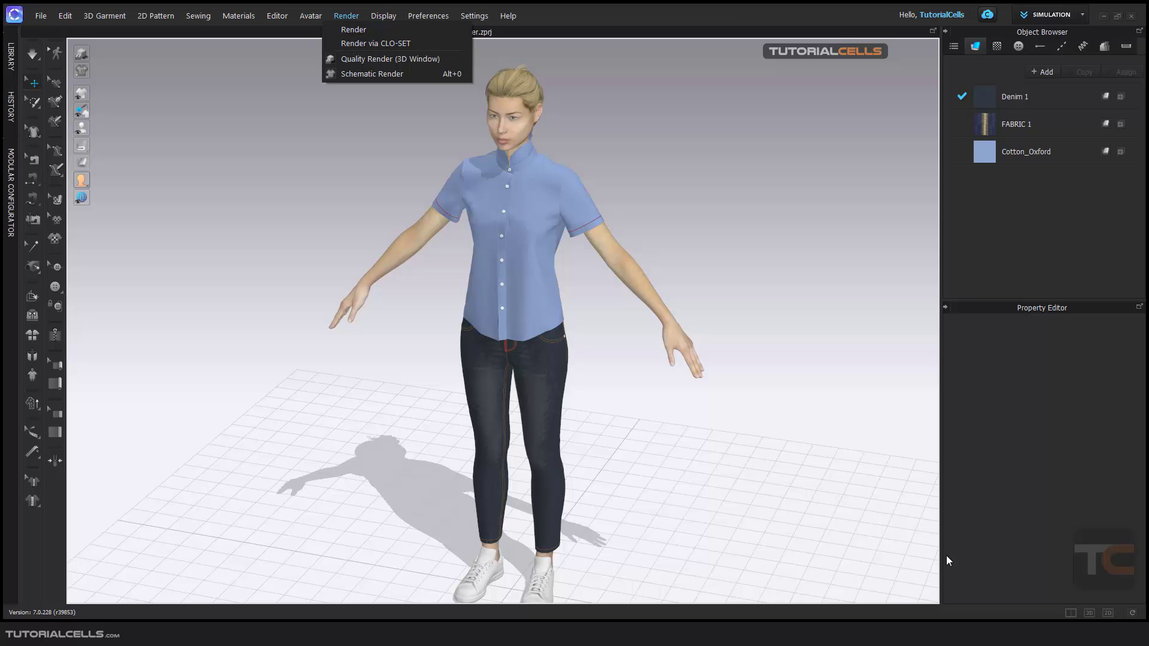
Start a render and show the Render view via Render > Render.
left_click(1067, 612)
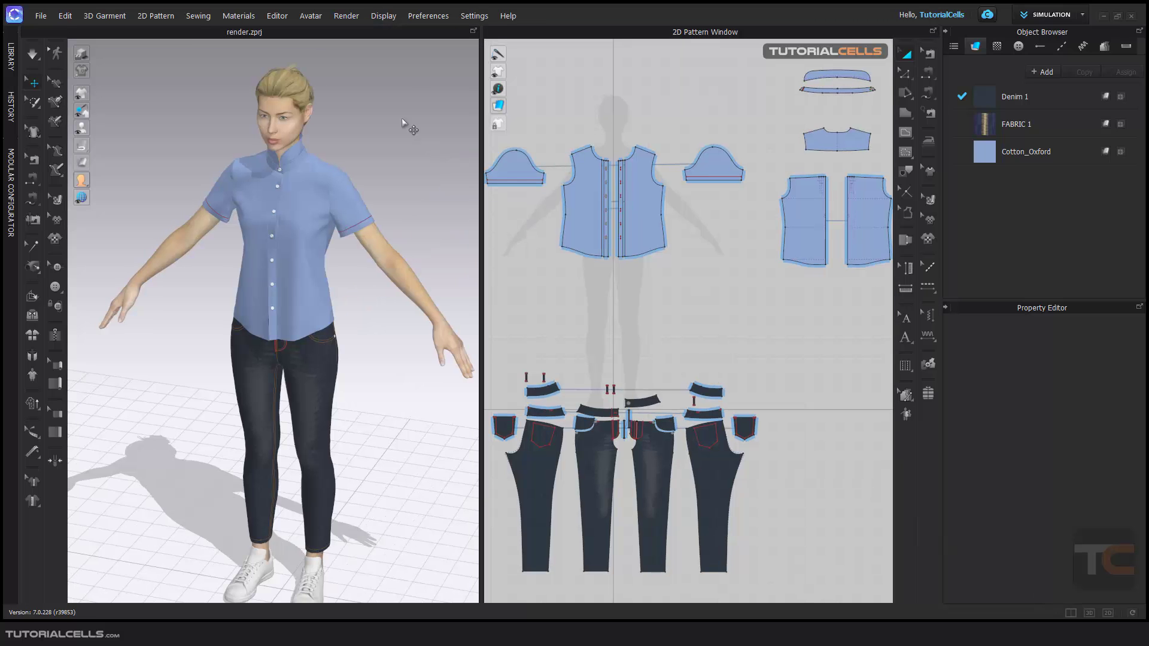
left_click(333, 16)
left_click(341, 28)
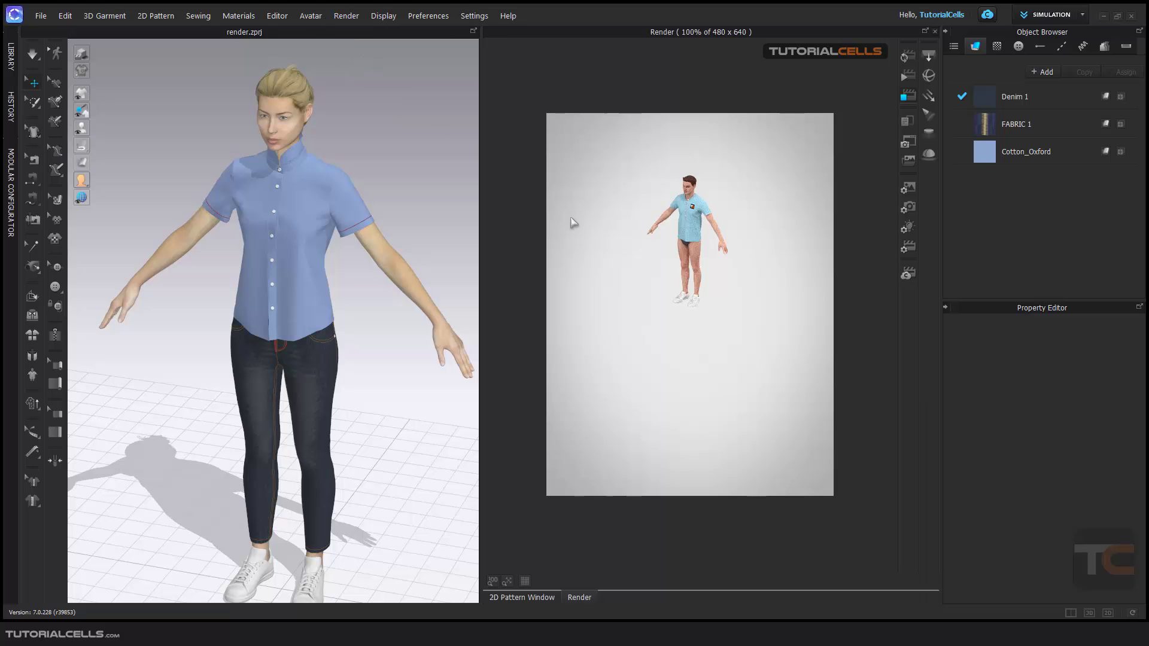
Toggle the right pane between 2D Pattern and Render, then render the avatar.
left_click(545, 597)
left_click(573, 597)
left_click(546, 598)
left_click(573, 598)
left_click(905, 56)
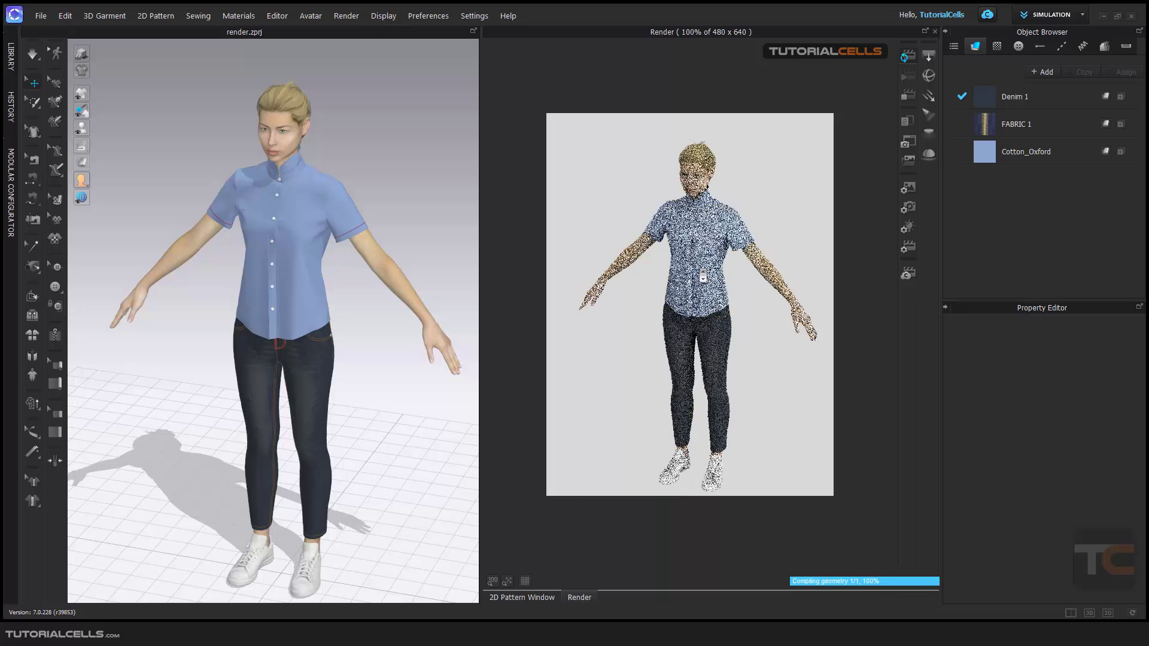
Orbit and zoom to a front close-up of the face and shirt, then stop the refined render.
right_click_drag(277, 306, 299, 299)
right_click_drag(397, 290, 359, 294)
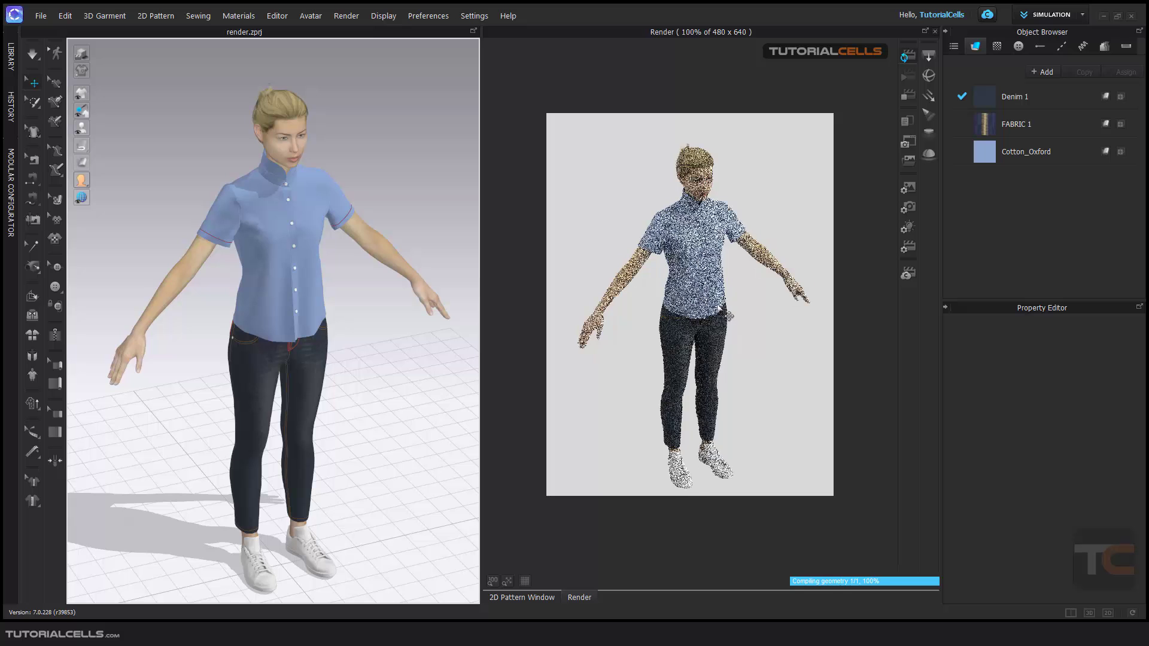
scroll(726, 312, "up", 5)
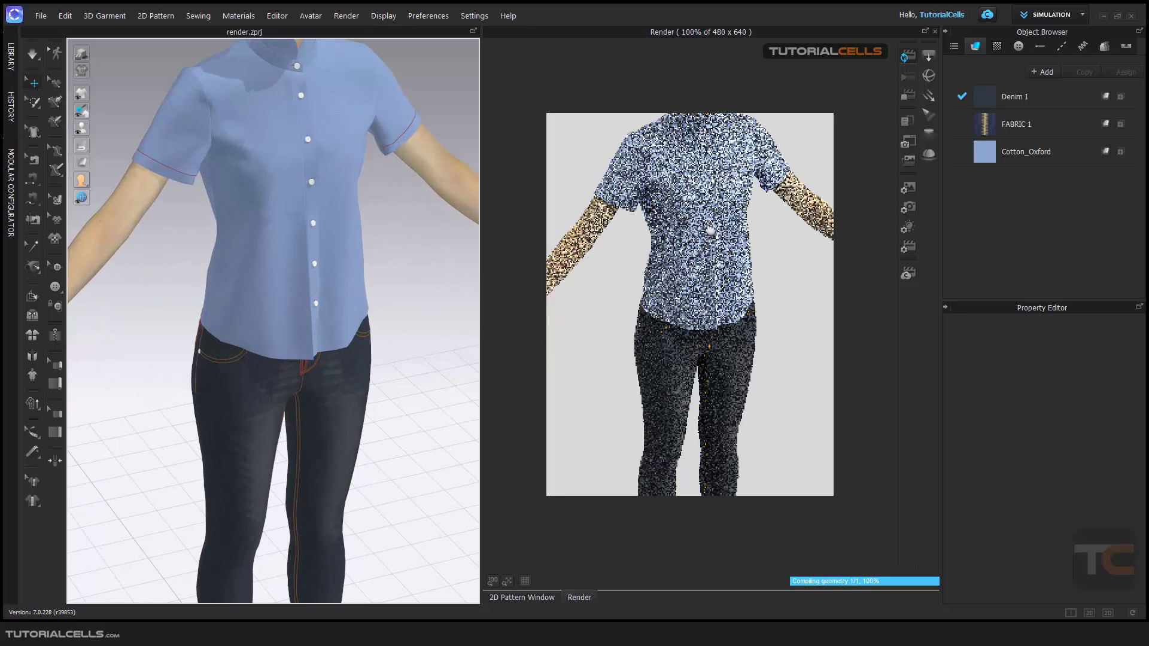
scroll(711, 231, "up", 5)
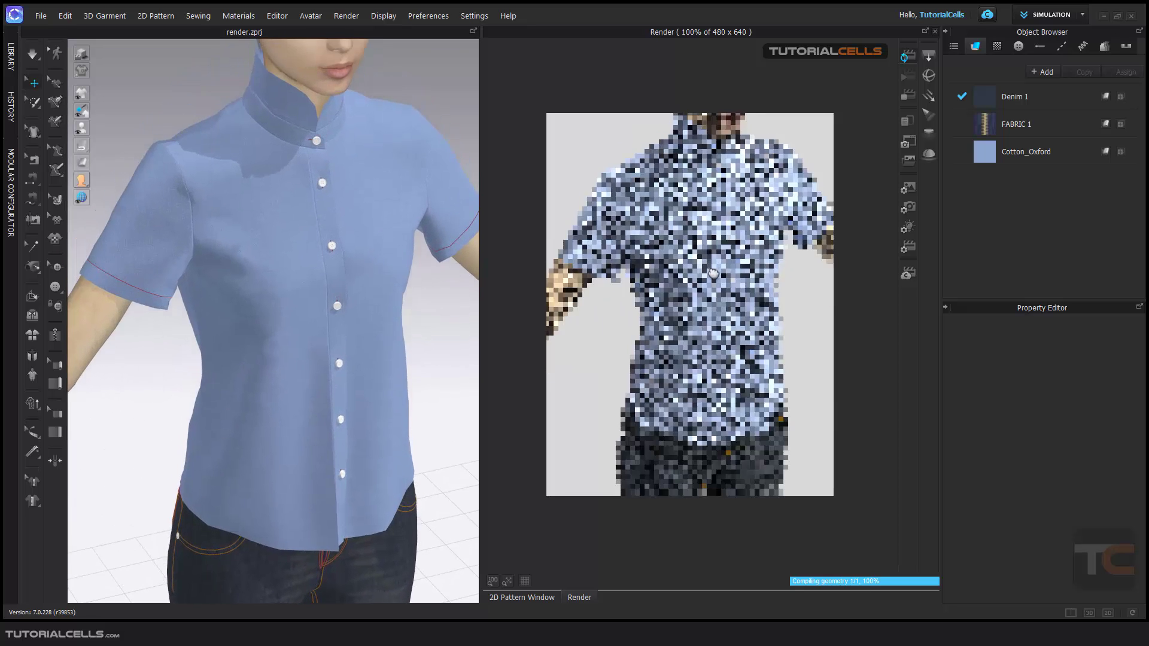
scroll(713, 283, "down", 2)
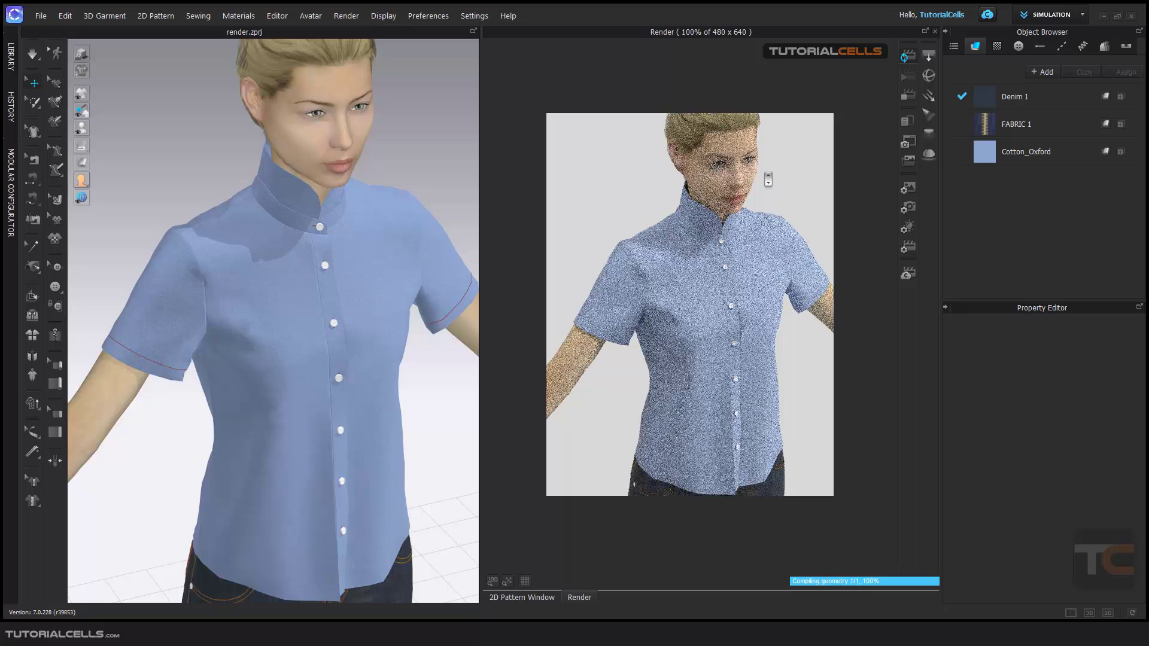
left_click(905, 97)
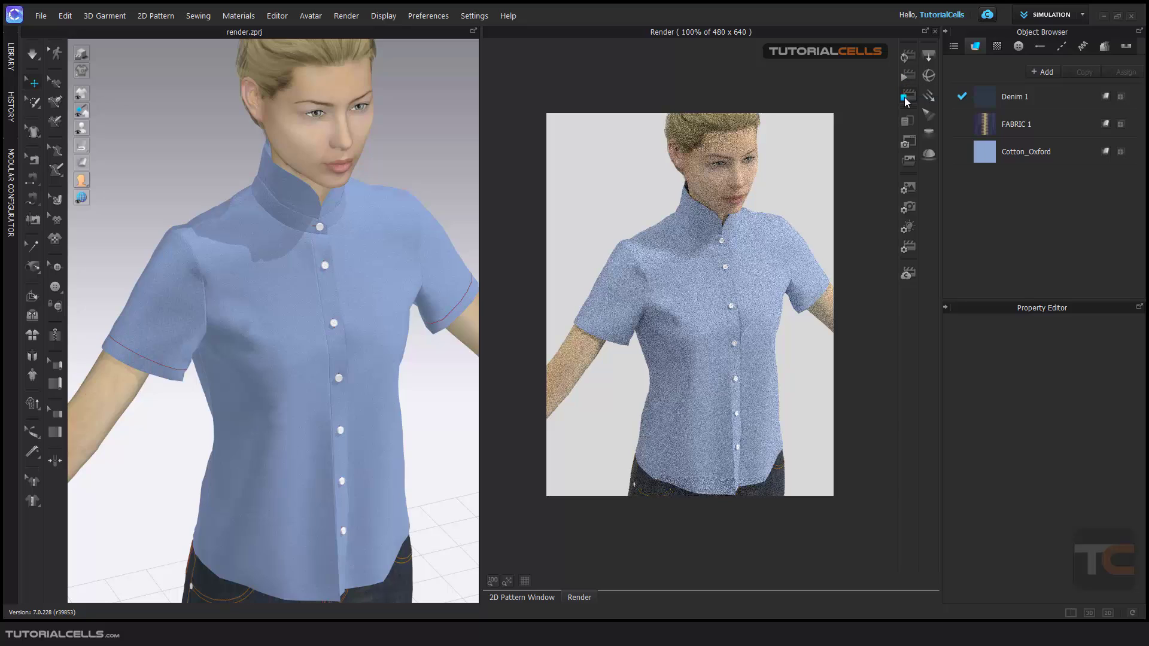
left_click(905, 146)
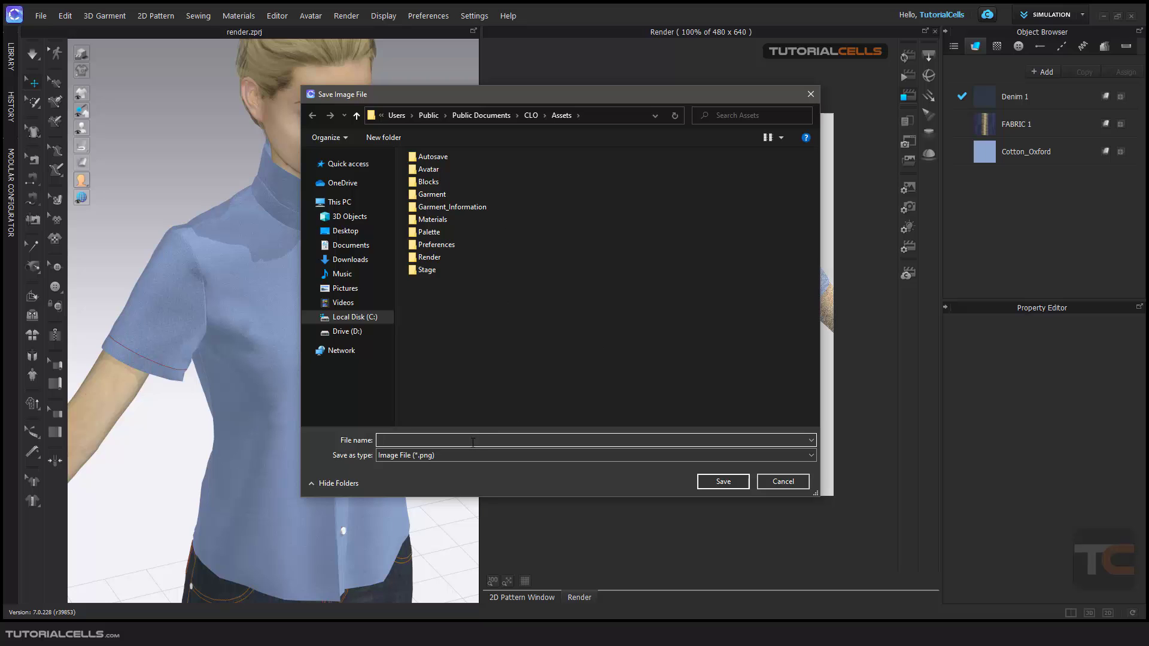
left_click(472, 451)
left_click(471, 451)
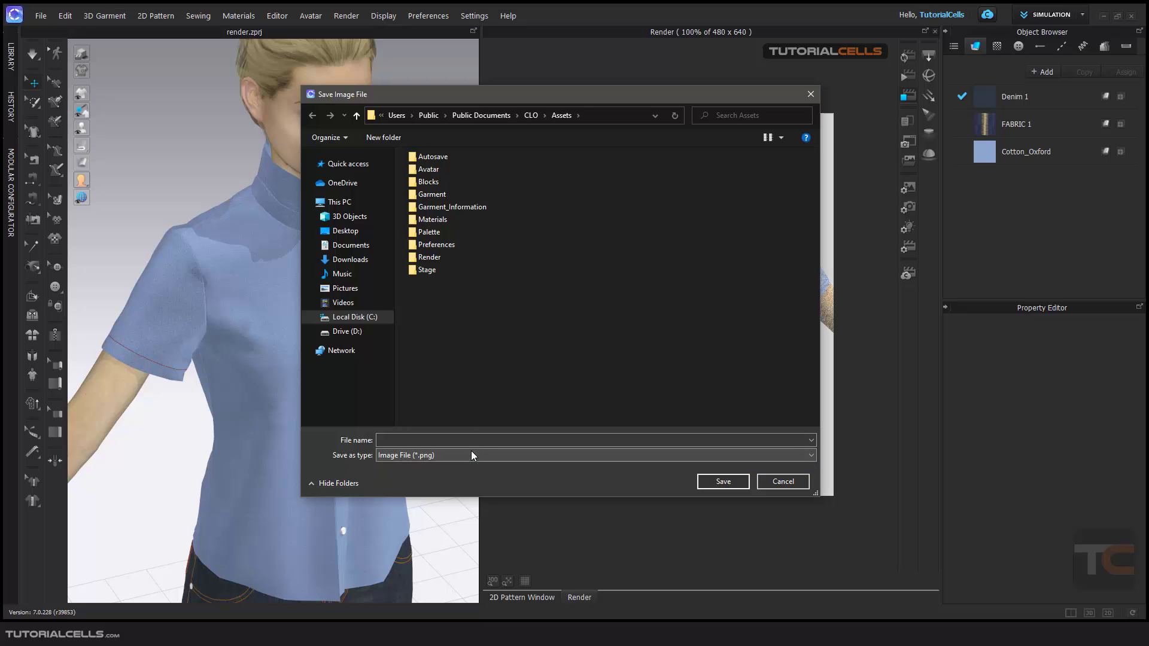
left_click(773, 478)
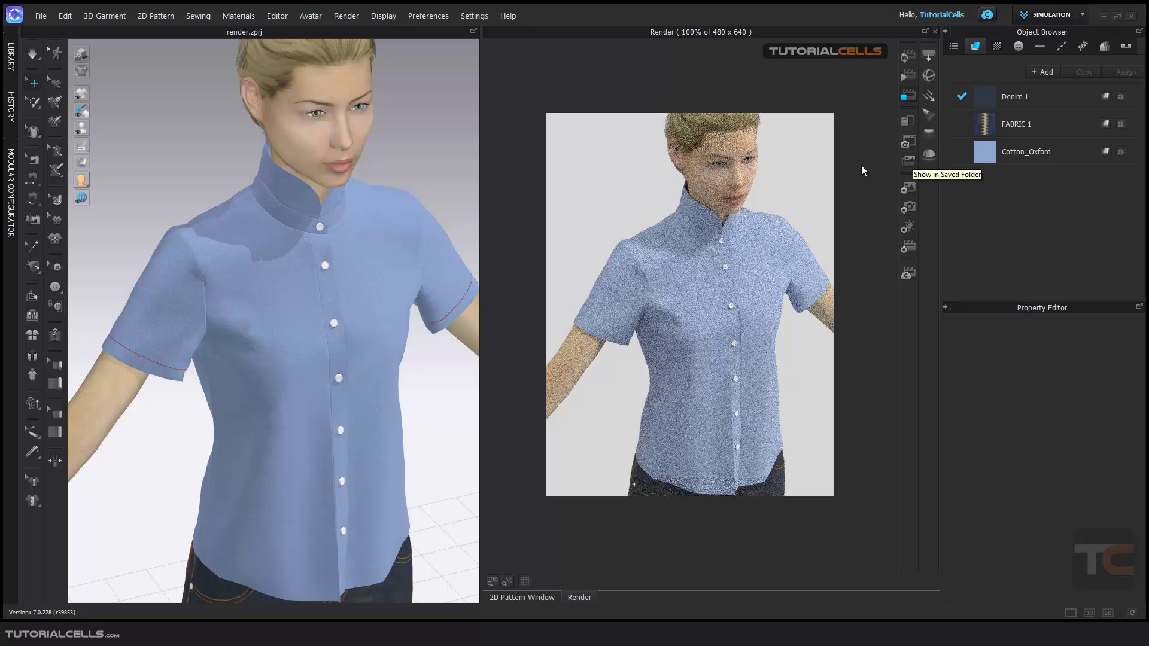
Show the Image/Video Properties in an enlarged panel, keeping the render mode on Image.
left_click(904, 190)
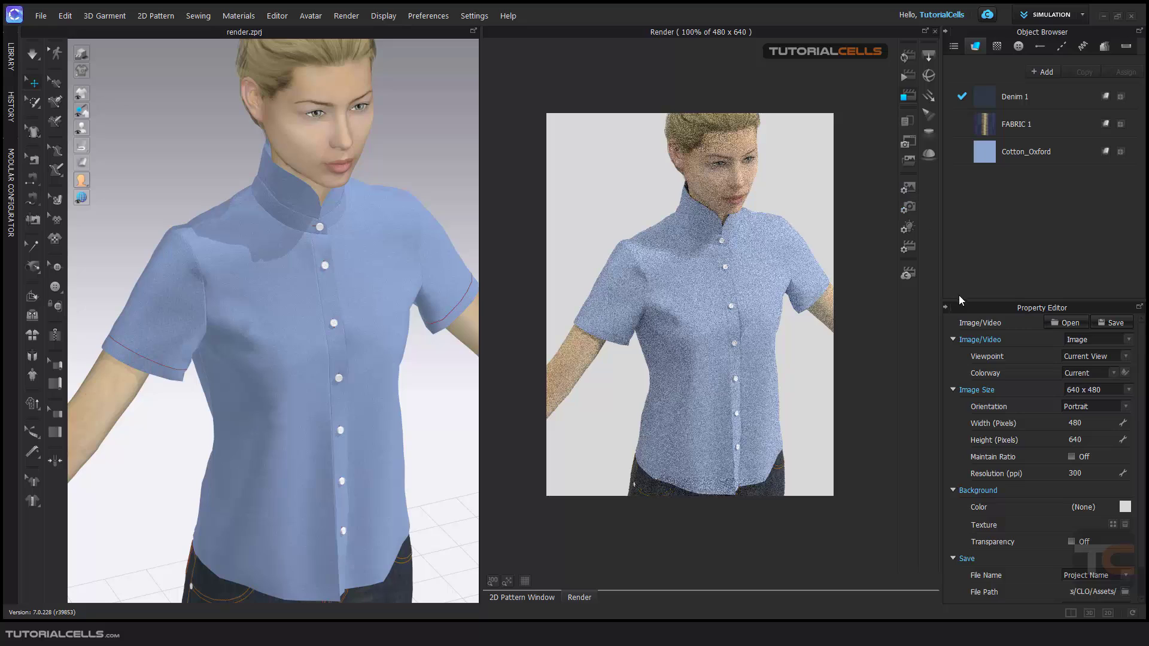
left_click_drag(966, 302, 972, 222)
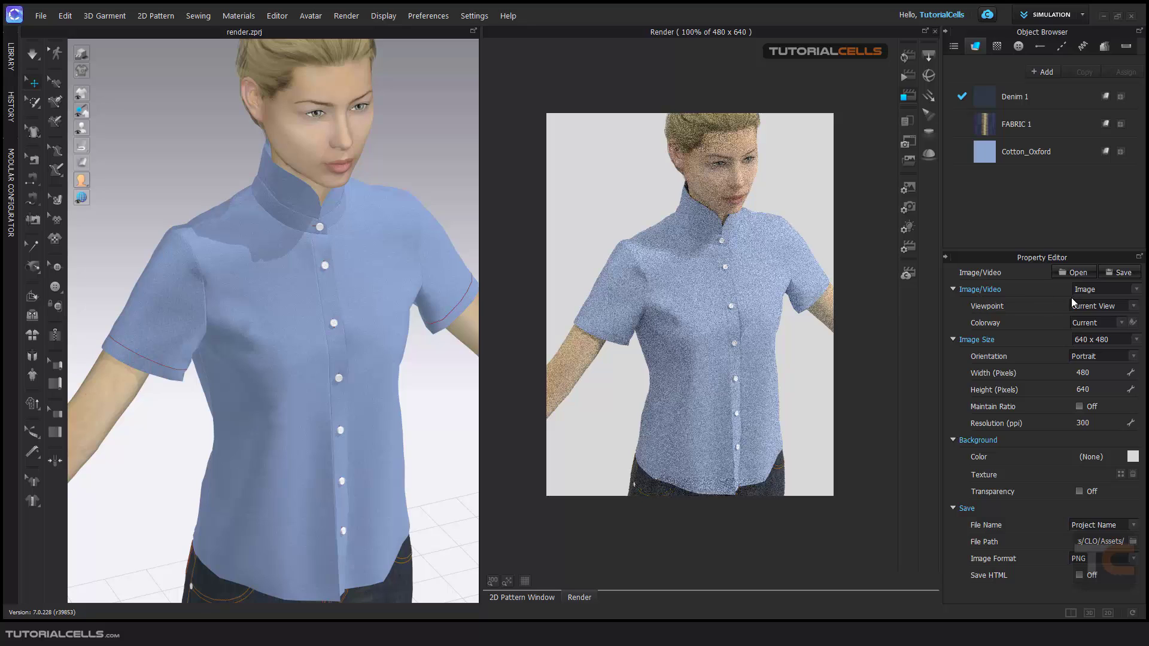
left_click(1135, 291)
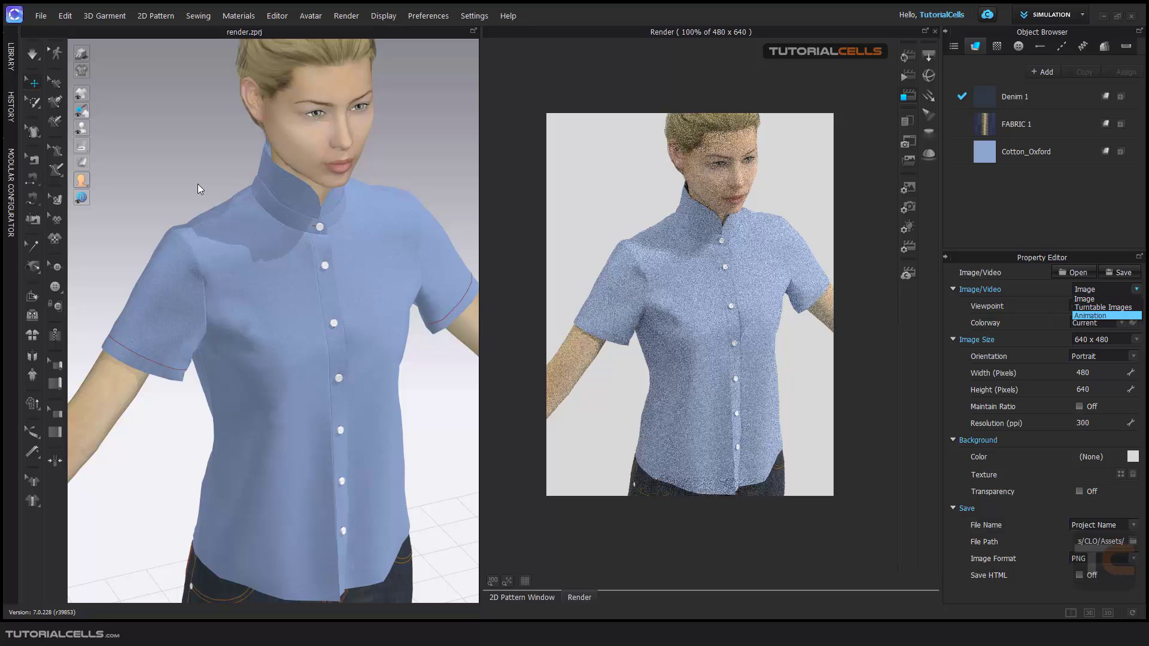
left_click(860, 261)
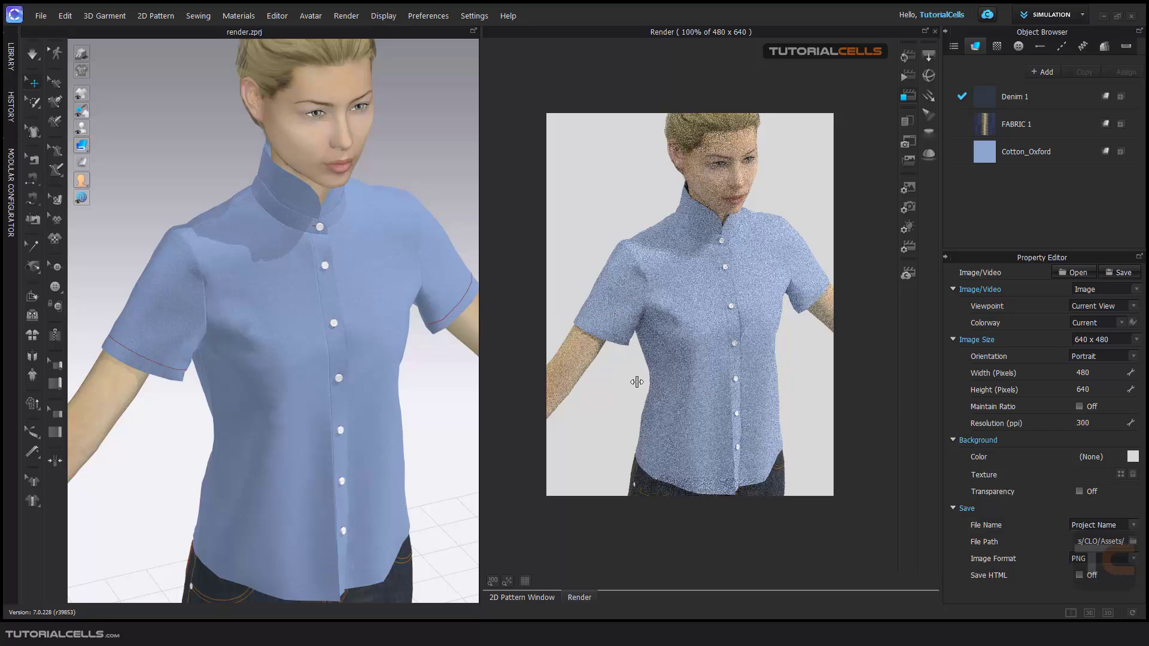
Look through the File menu and close it without choosing anything.
left_click(40, 16)
mouse_move(55, 184)
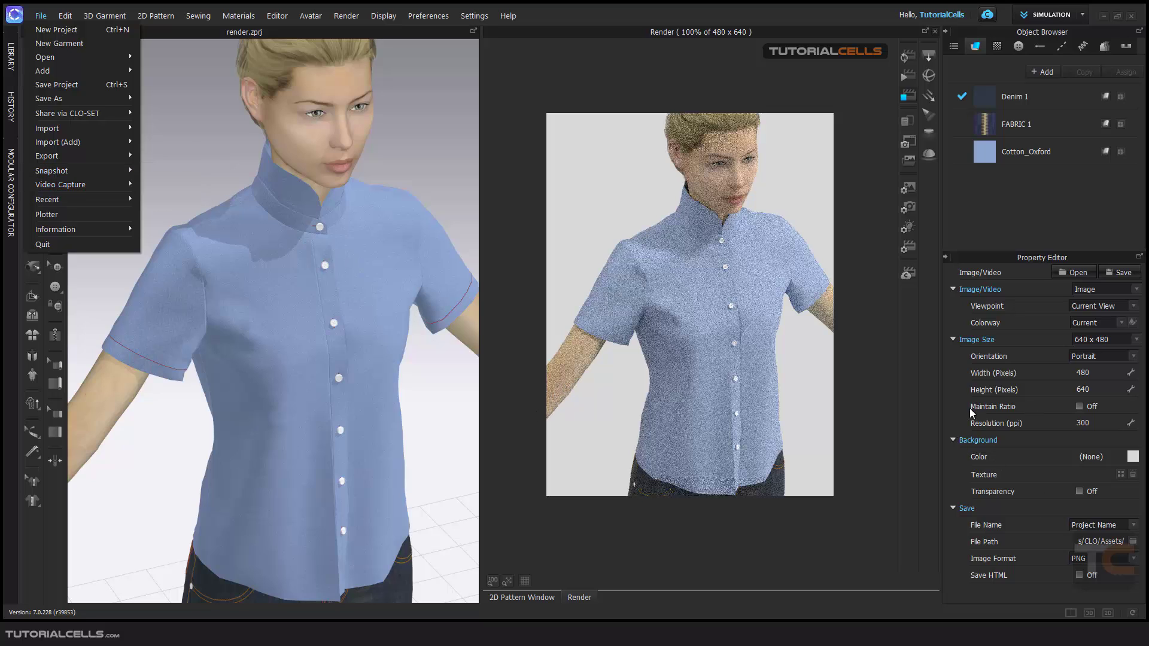
left_click(862, 353)
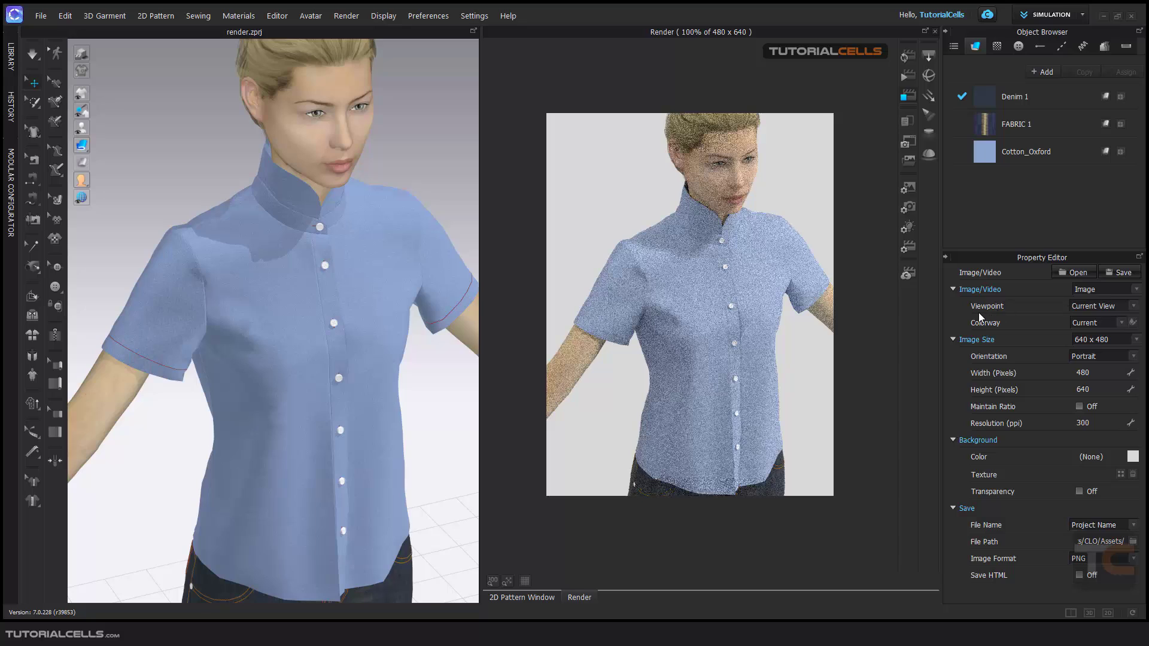
Keep Current View, set image size to 1280 x 720, and keep Portrait orientation.
left_click(1086, 307)
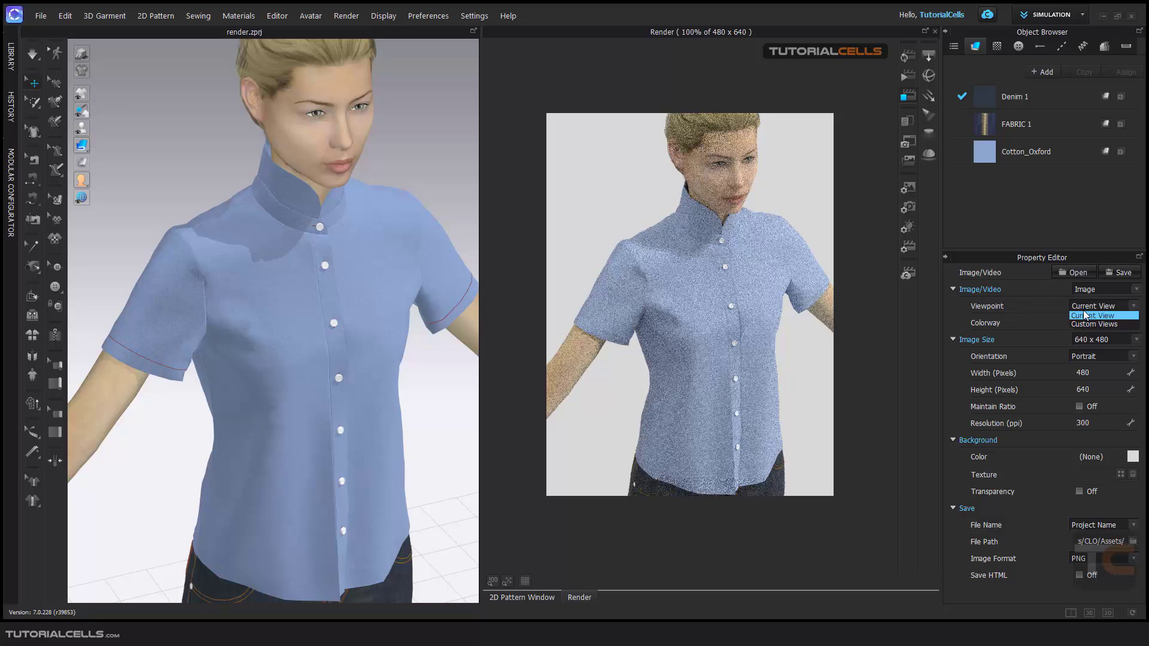
left_click(1064, 317)
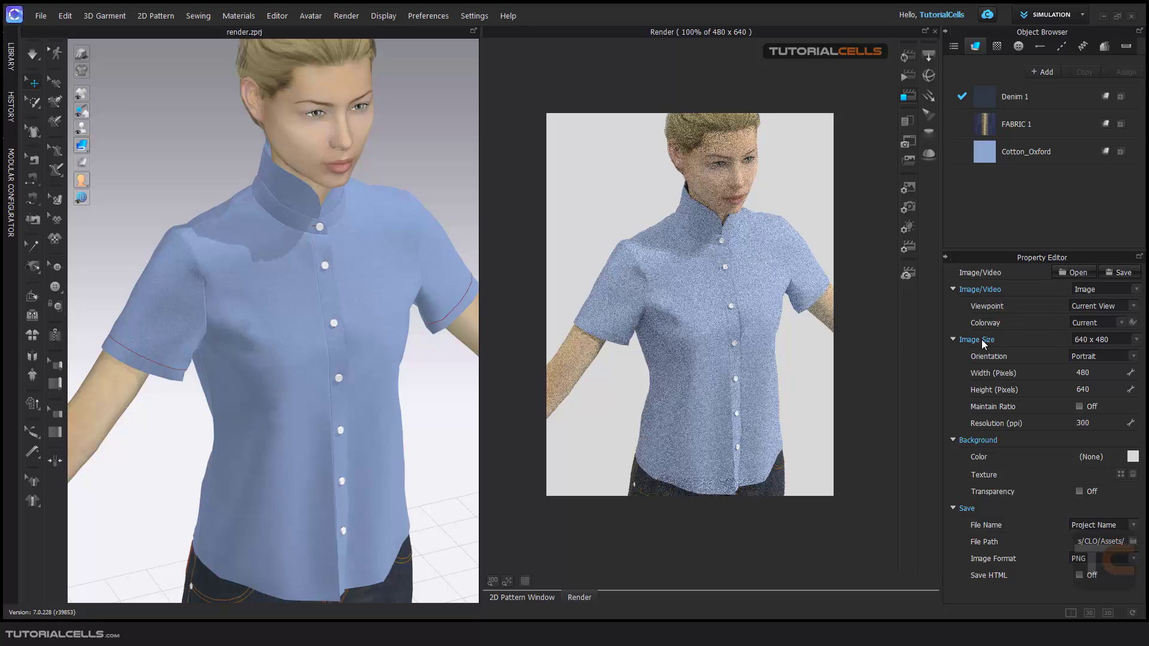
left_click(1134, 340)
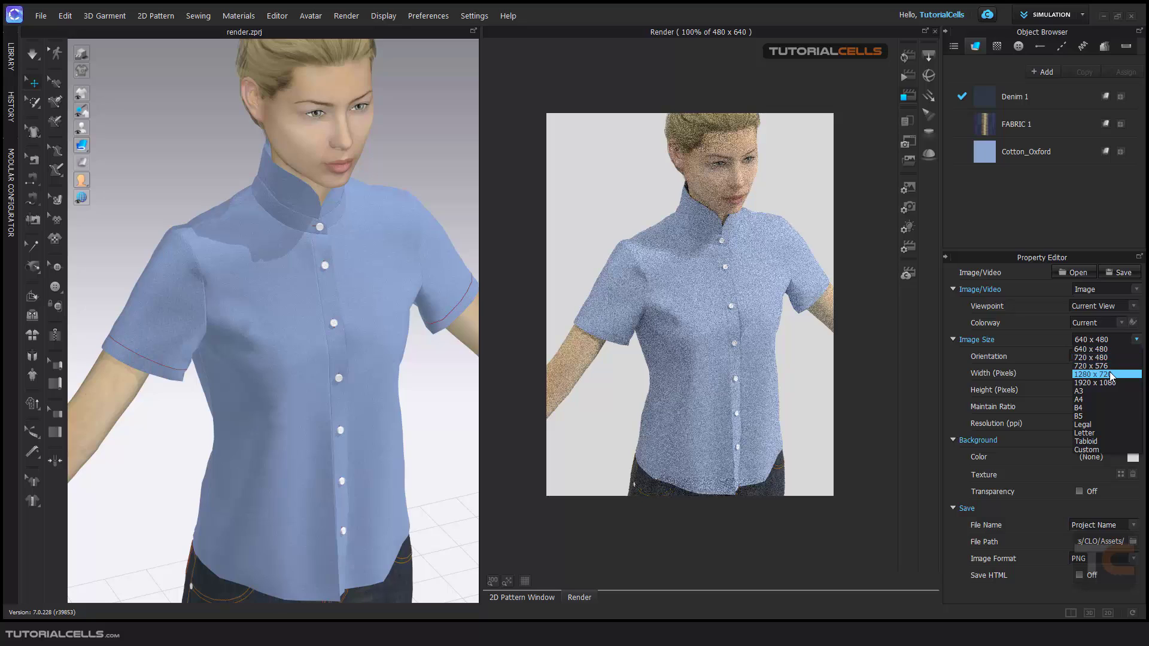
left_click(1109, 374)
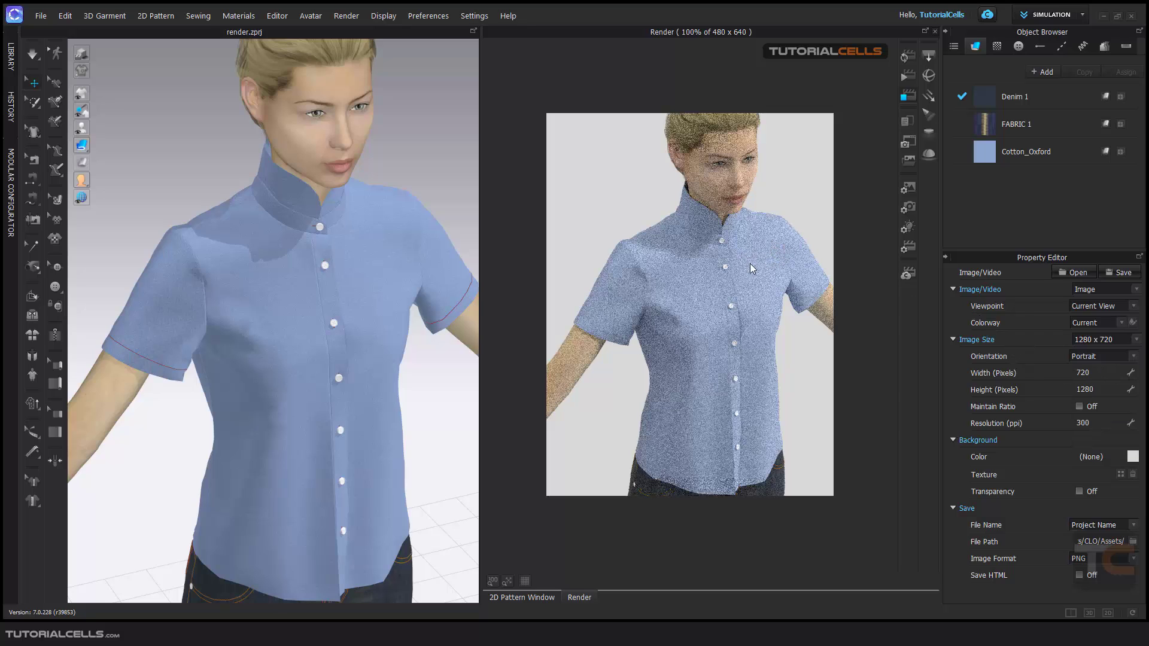
left_click(1087, 356)
left_click(1027, 351)
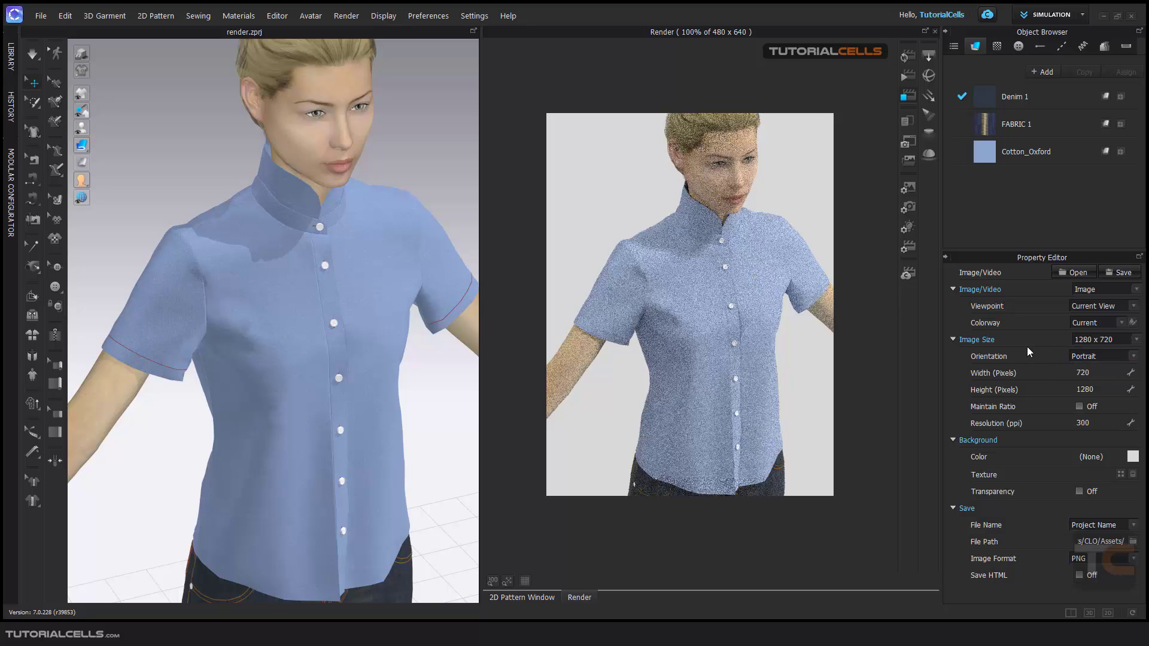
Show the render preview at 100%, fit it, then return it to 100%.
left_click(494, 580)
left_click(507, 581)
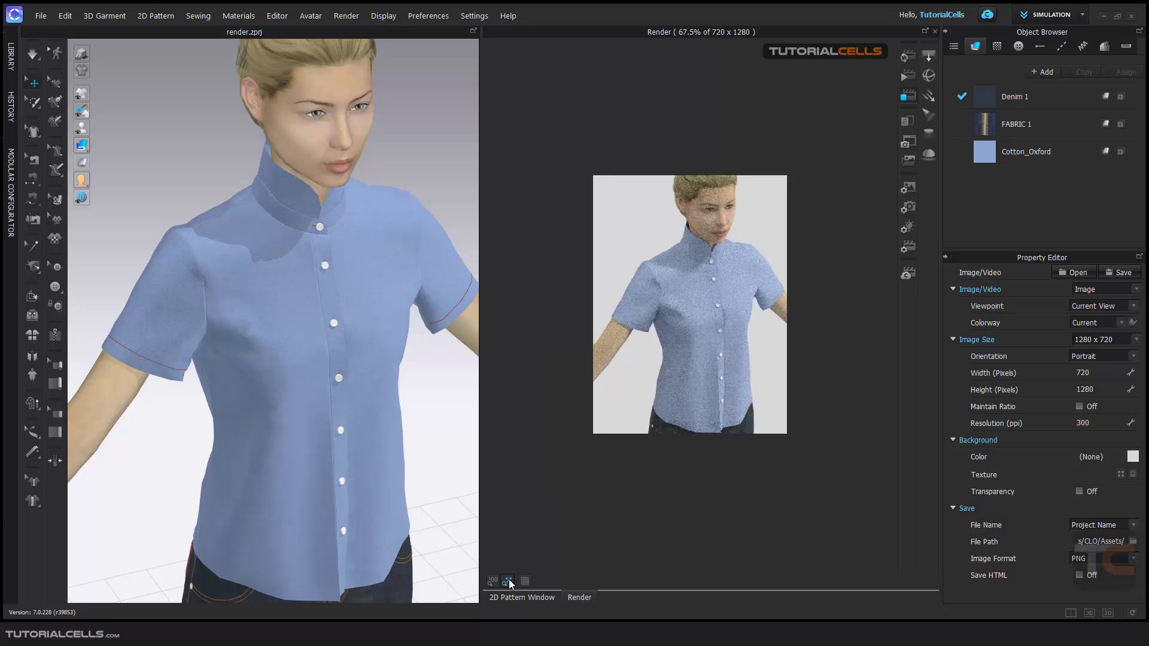
left_click(492, 580)
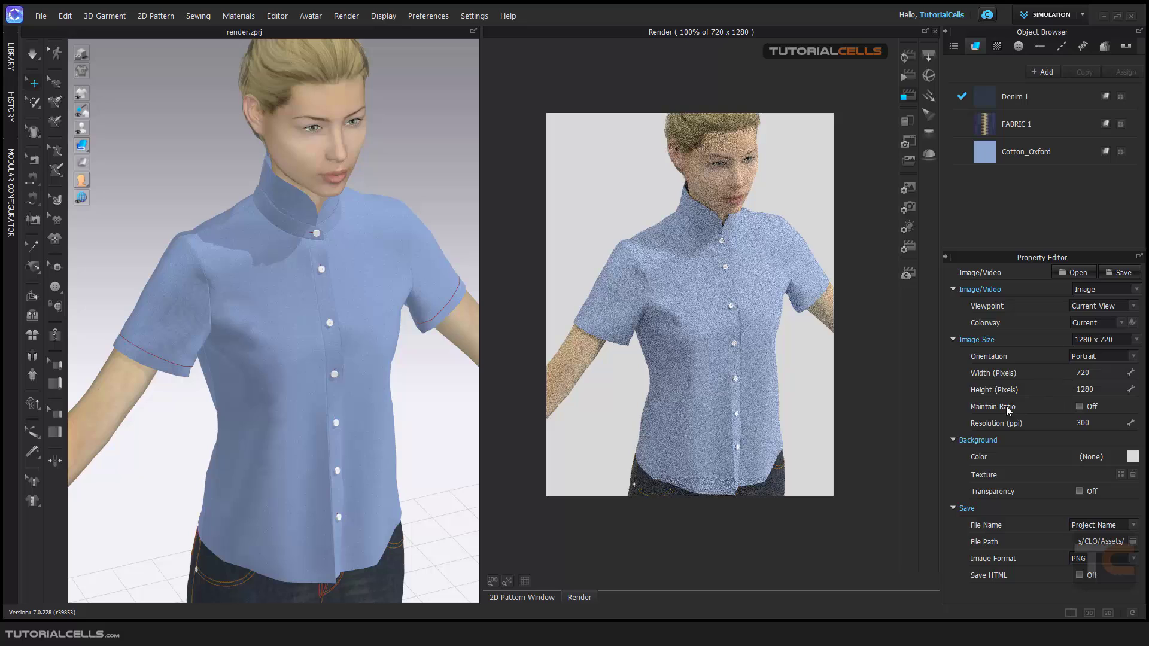
Tick Maintain Ratio, leave the width at 720, and render the 720 x 1280 image.
left_click(1079, 407)
left_click(1095, 372)
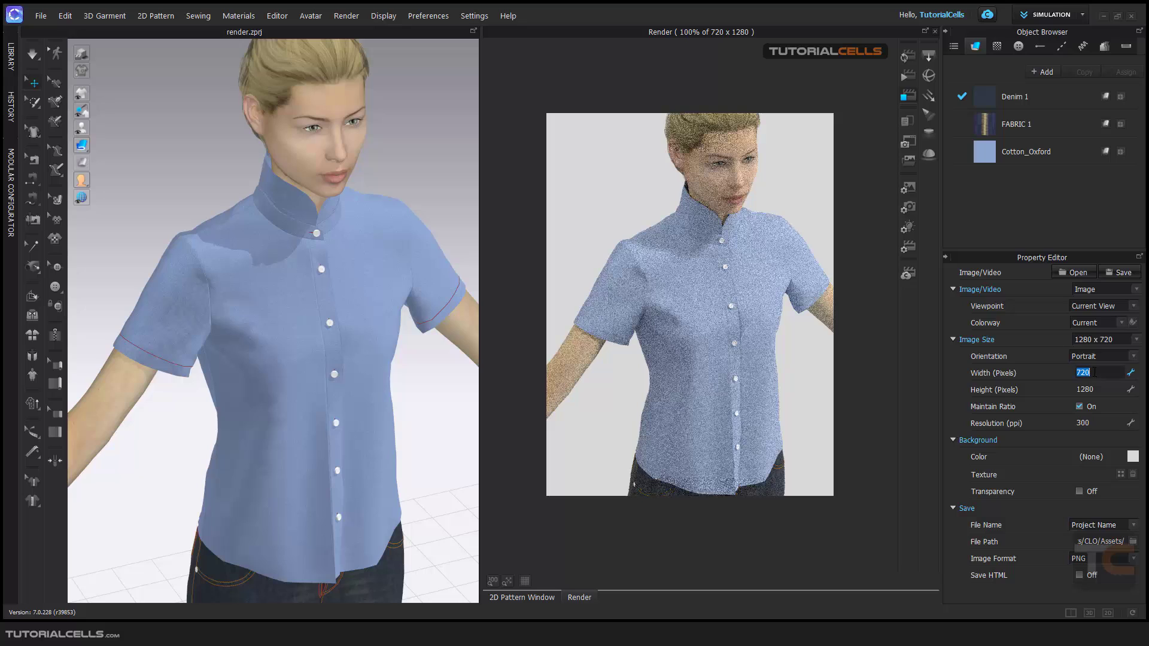
left_click(1031, 389)
left_click(907, 56)
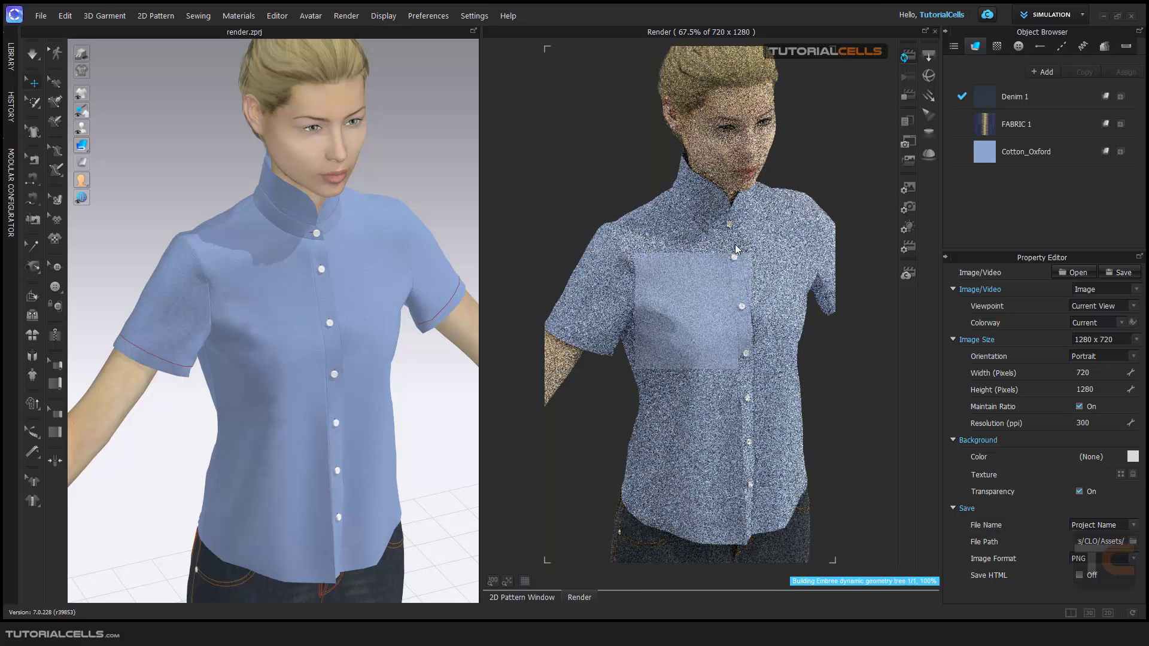
Turn the avatar, re-render, choose the 720 x 576 image size, and switch transparency off.
mouse_move(718, 260)
right_mouse_down()
mouse_move(698, 277)
mouse_move(719, 273)
right_mouse_up()
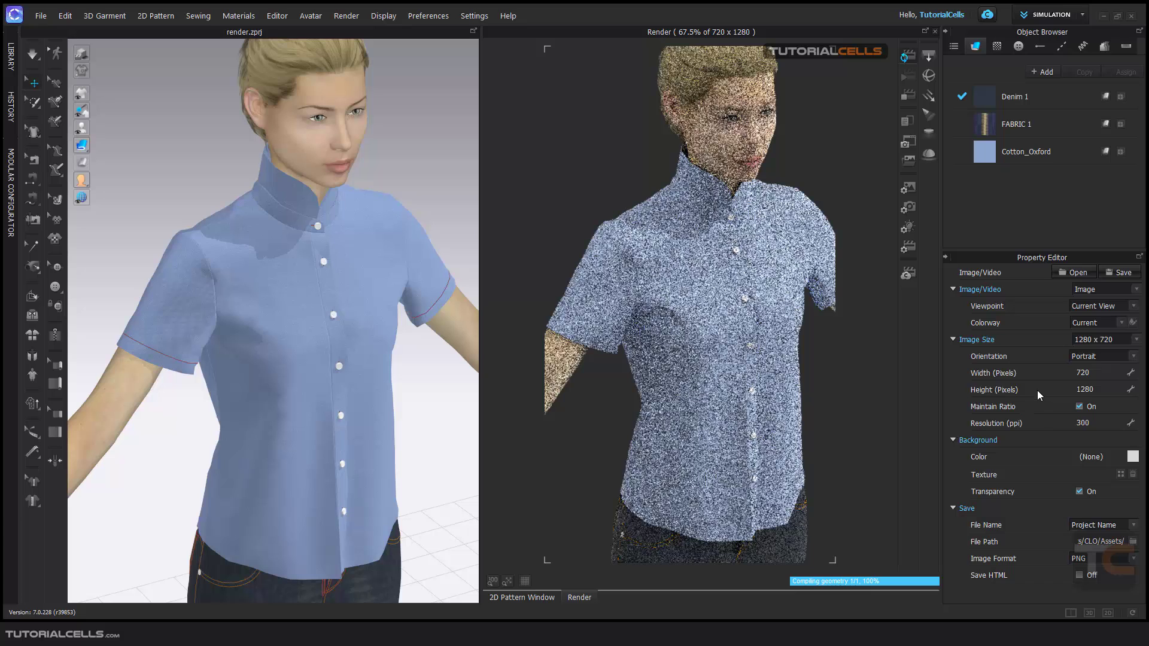
left_click(906, 58)
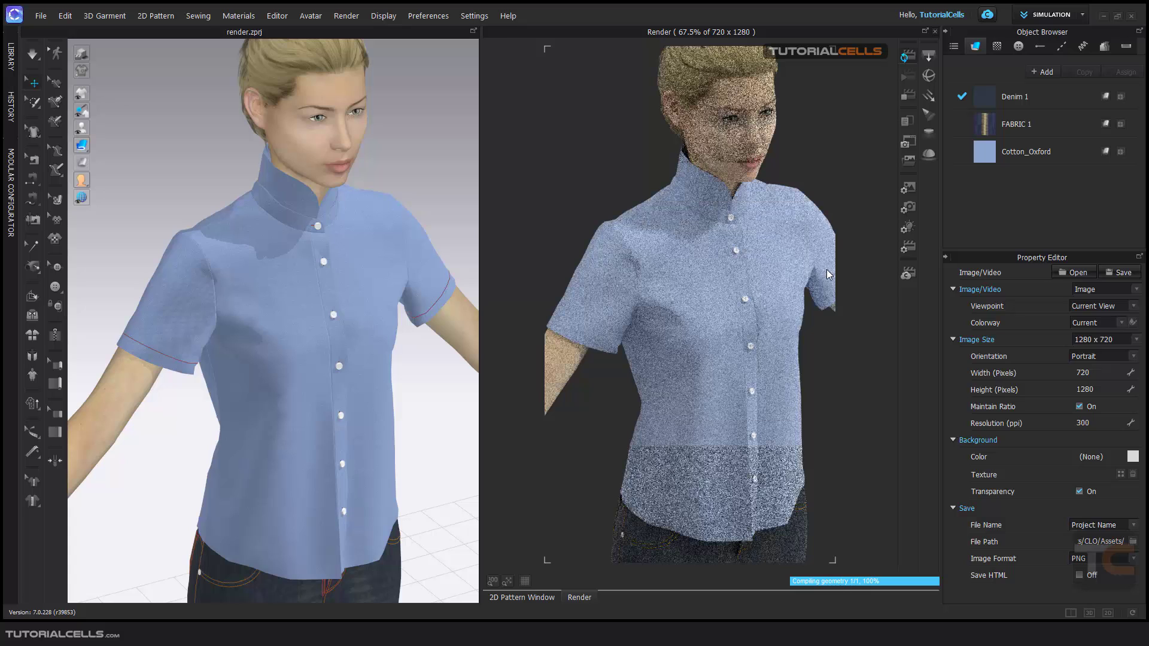
left_click(1135, 340)
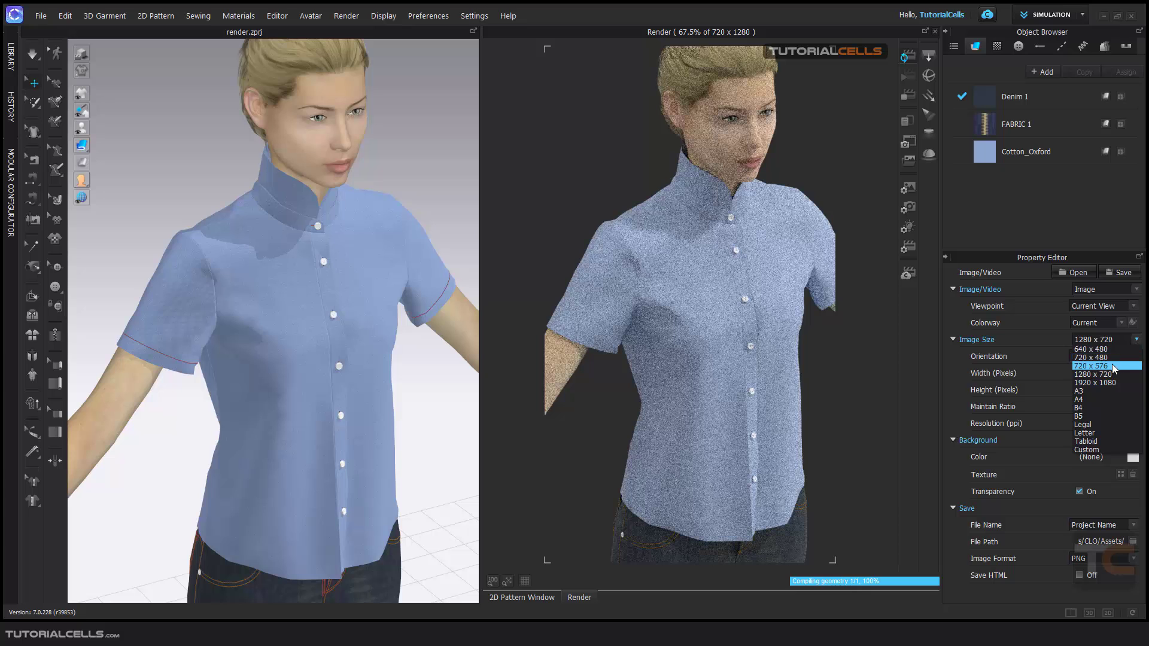
left_click(1105, 365)
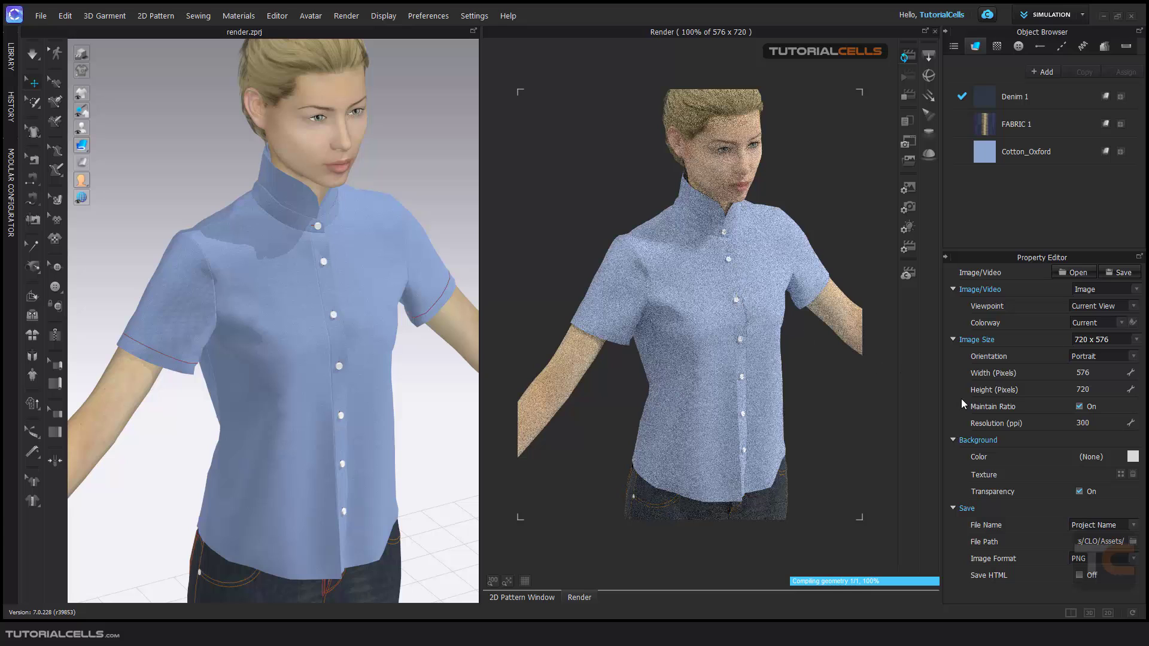
left_click(1080, 491)
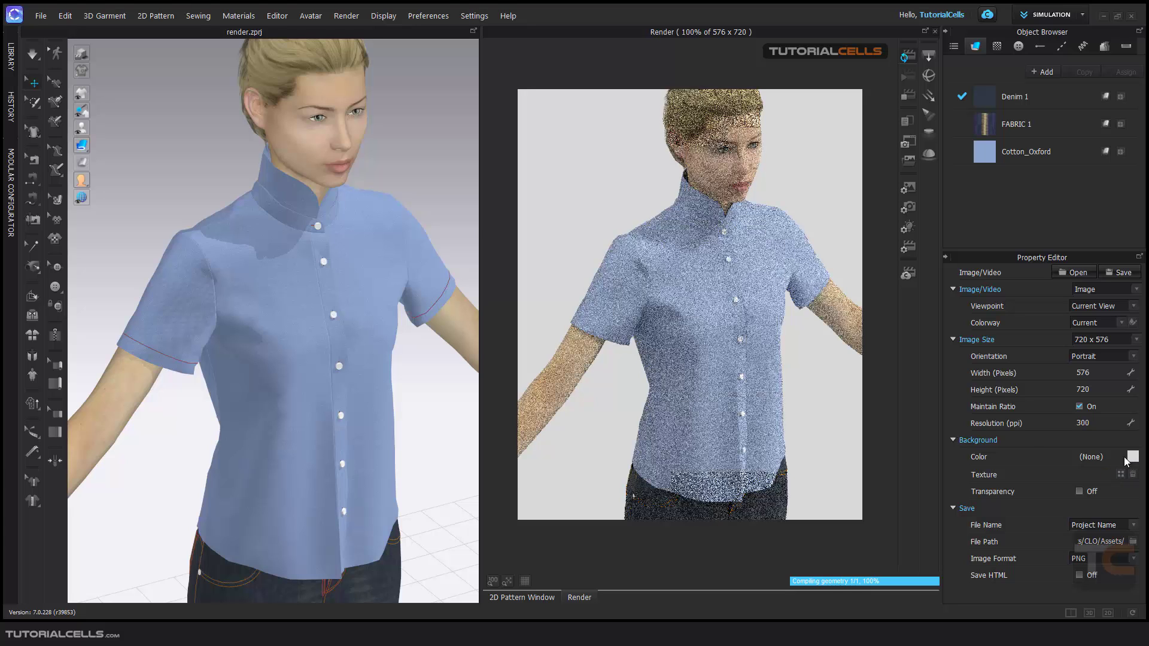
Try pink, orange and pale yellow backgrounds before picking grey-blue YKK 179.
left_click(1132, 457)
left_click(572, 356)
left_click(614, 177)
left_click_drag(616, 109, 344, 111)
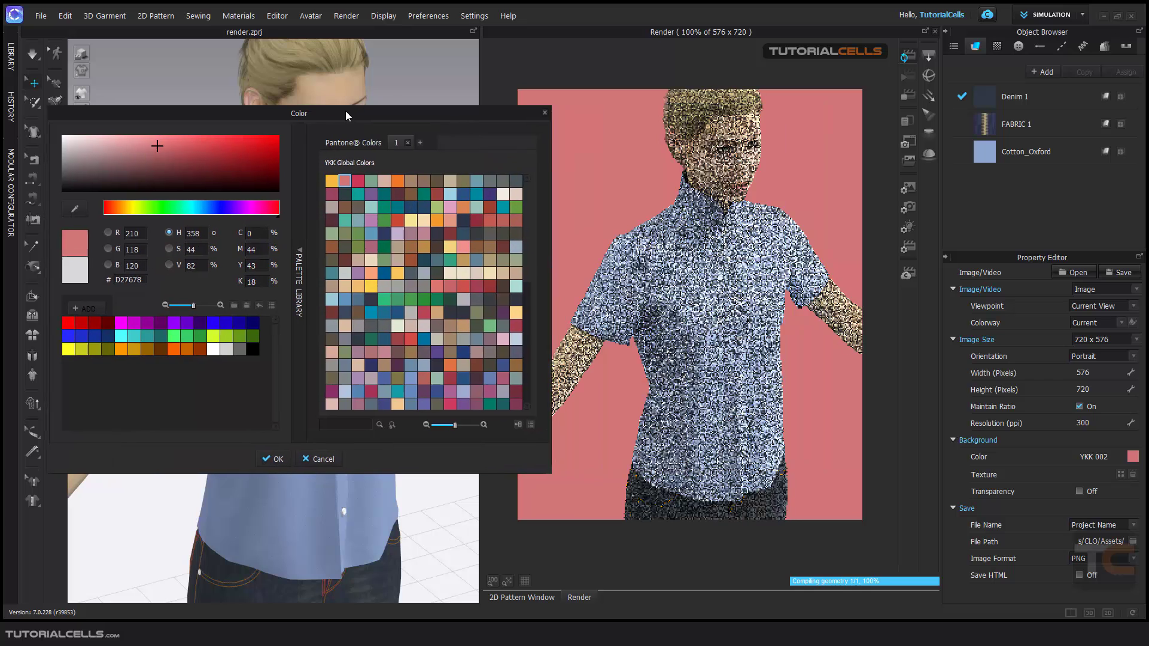
left_click(330, 180)
left_click(404, 220)
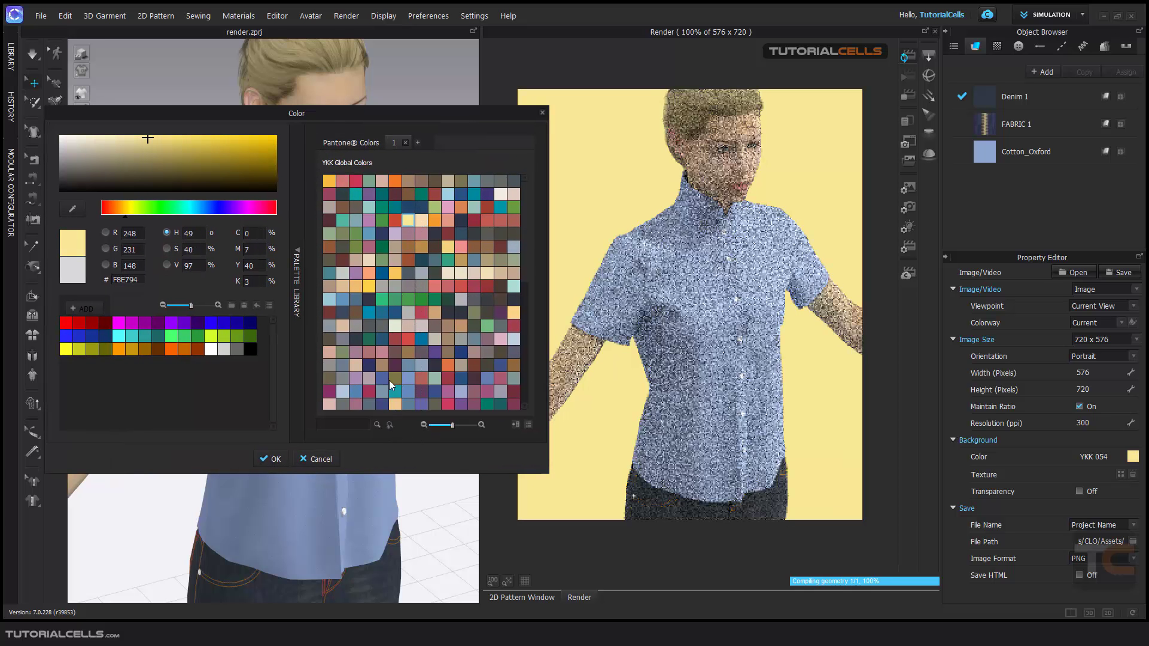
left_click(329, 325)
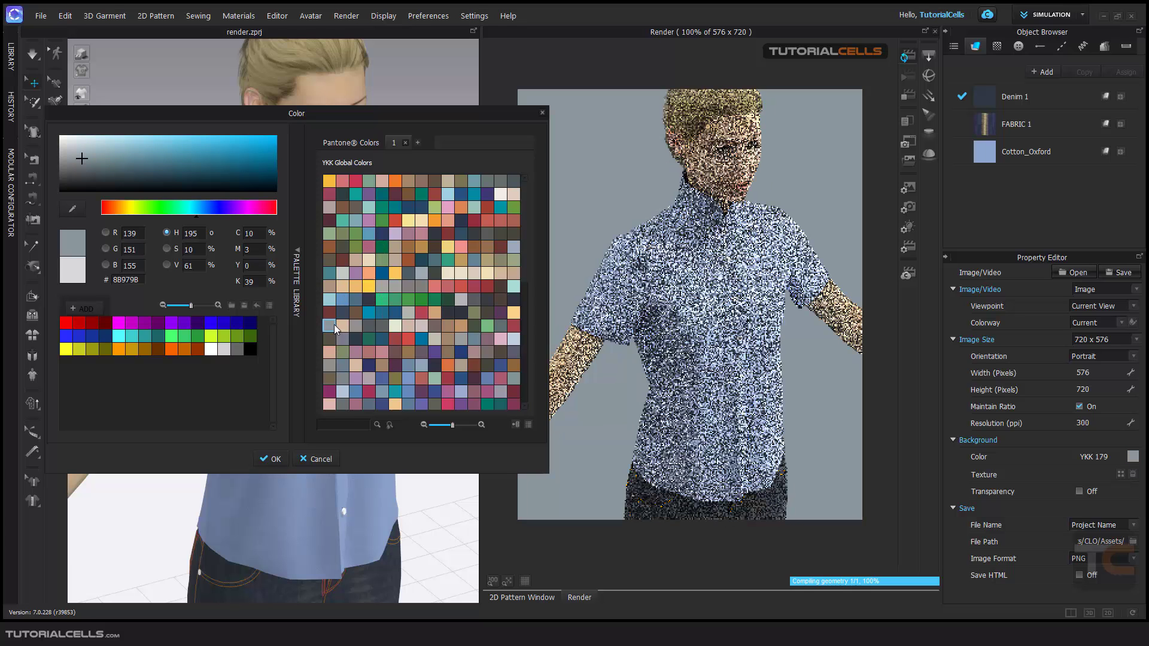
Confirm the YKK 179 background, re-enable transparency, and keep the project name as file name.
left_click(281, 458)
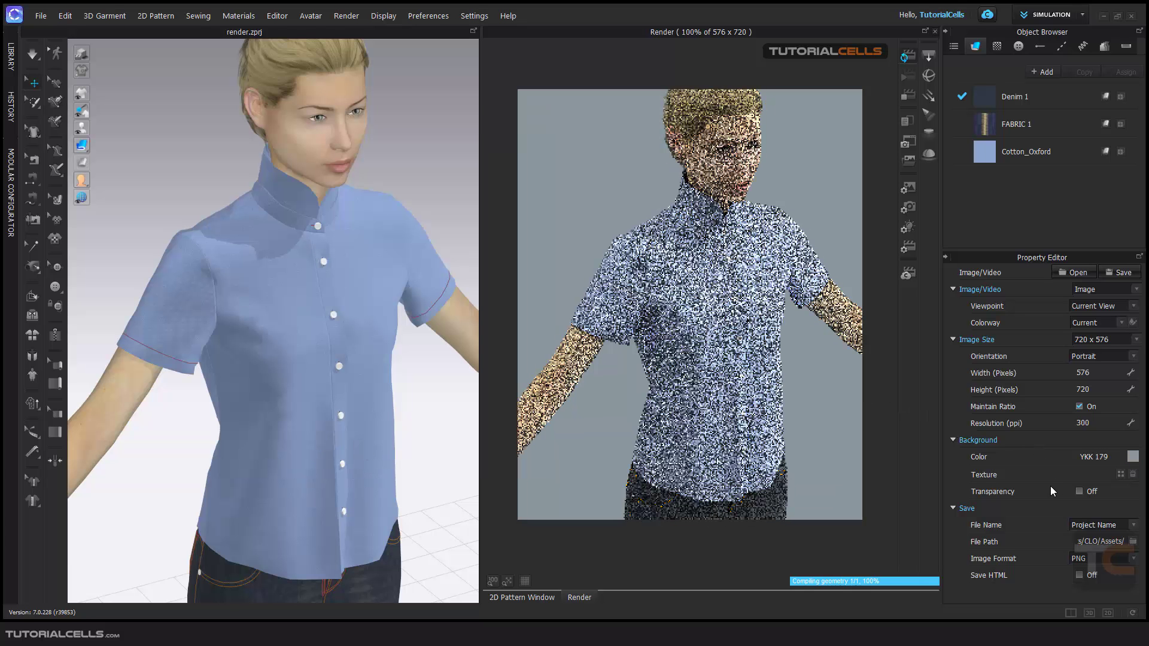
left_click(1078, 491)
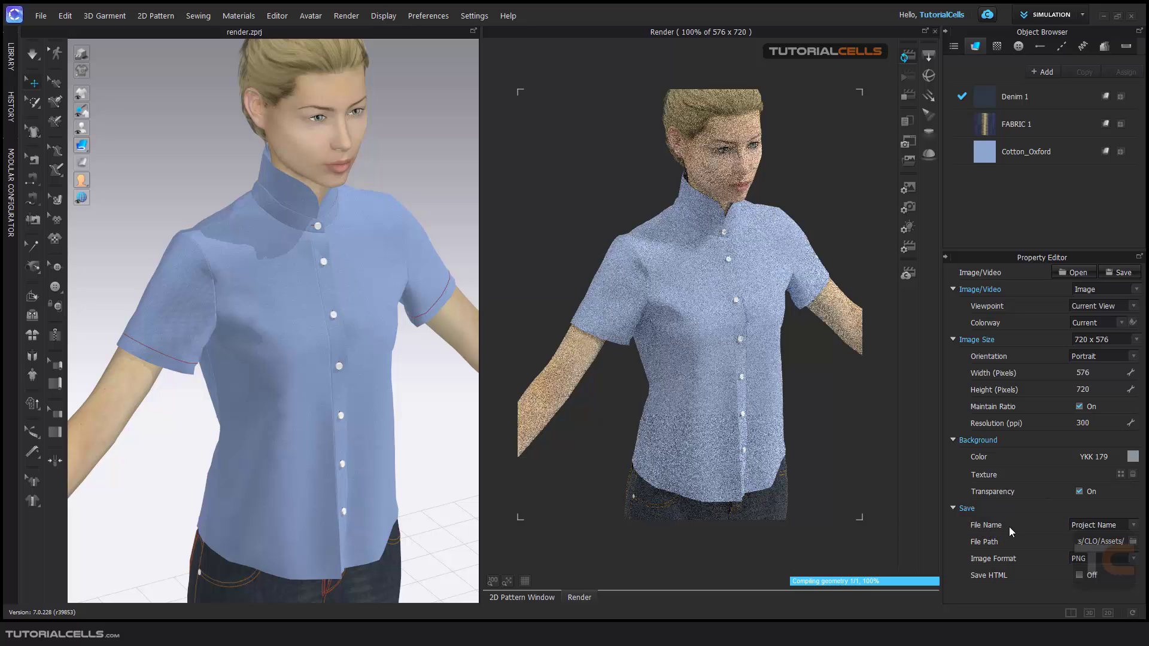
left_click(1089, 526)
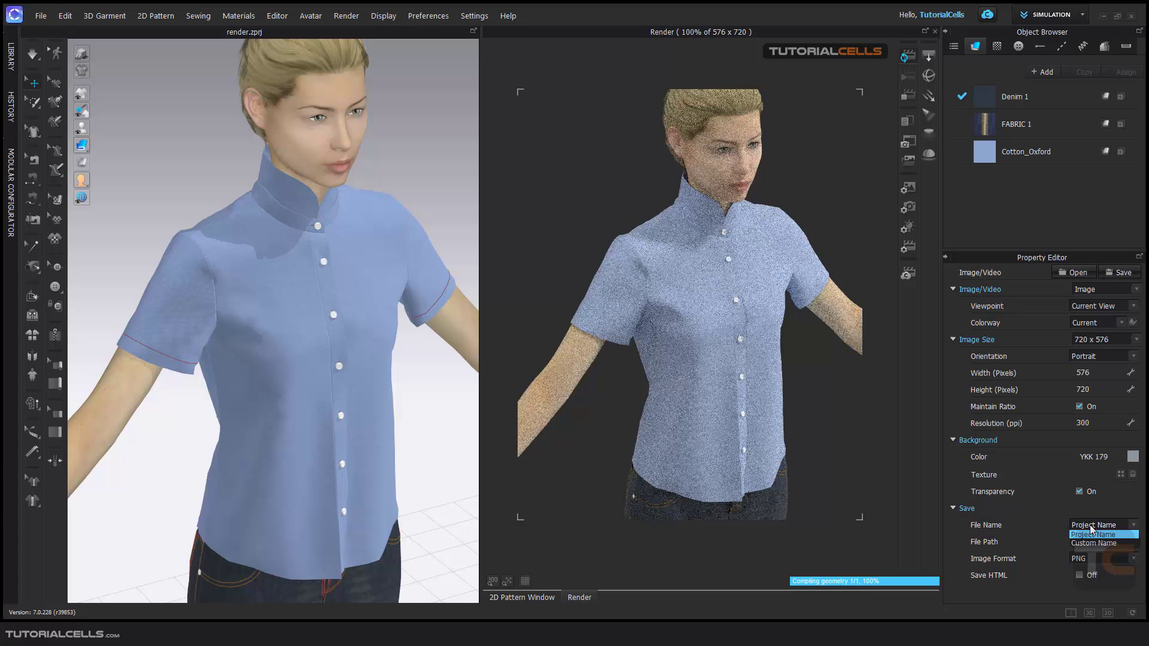
left_click(1047, 529)
Save renders to the Desktop in PNG format and stop the ongoing render.
left_click(1132, 542)
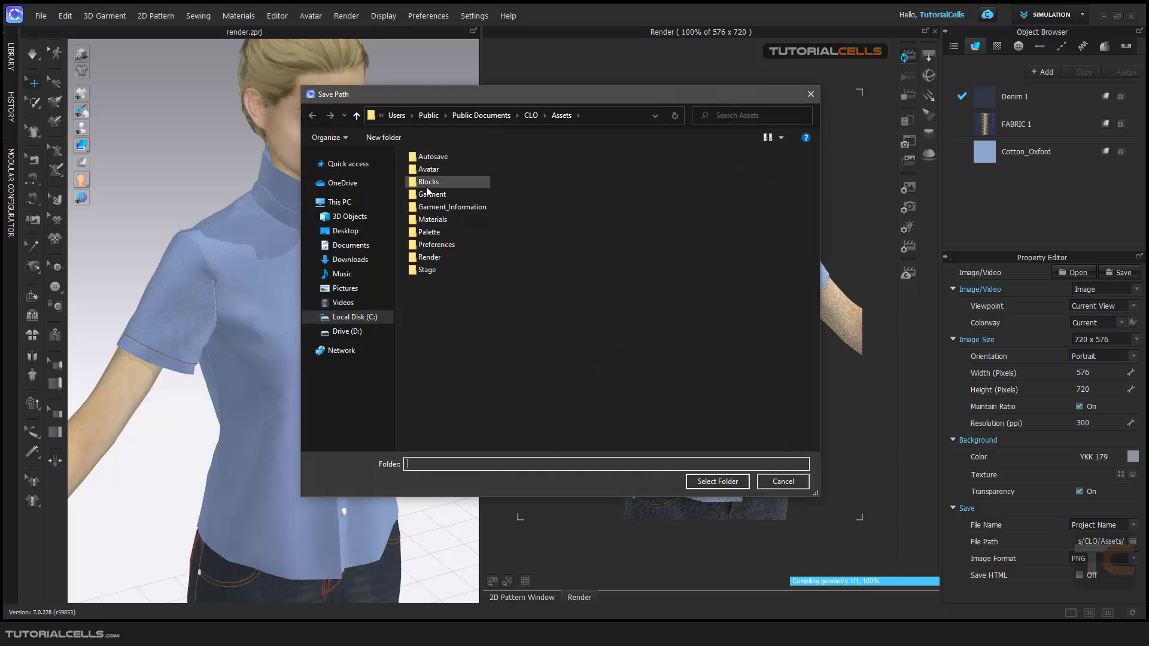
left_click(363, 229)
key("Return")
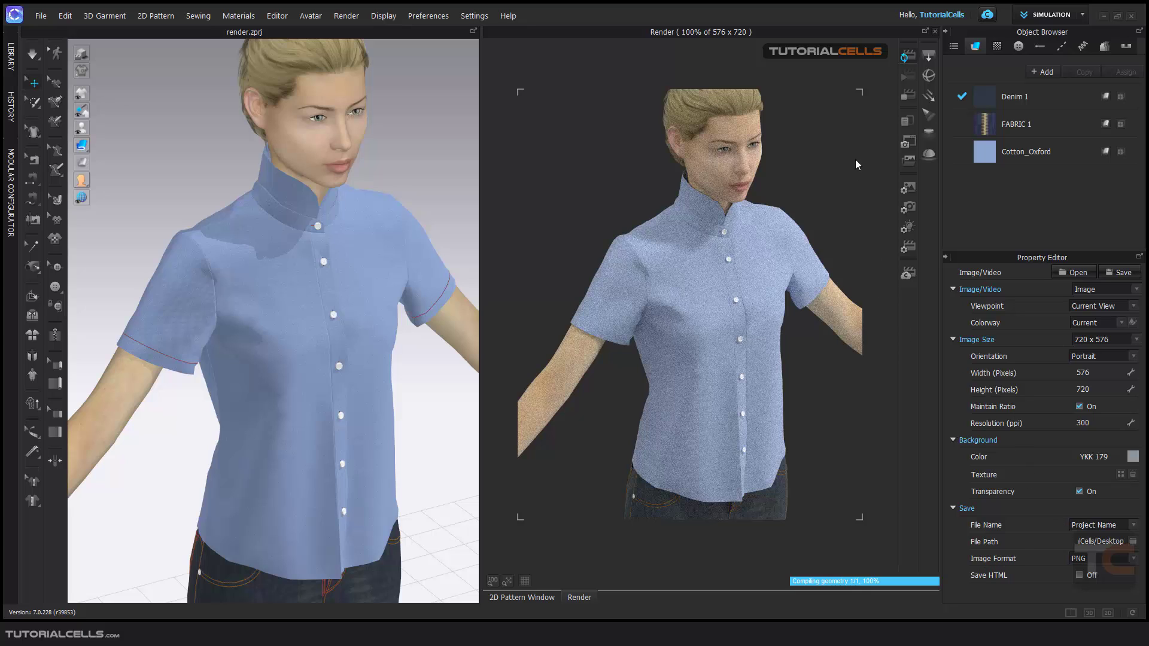
left_click(903, 96)
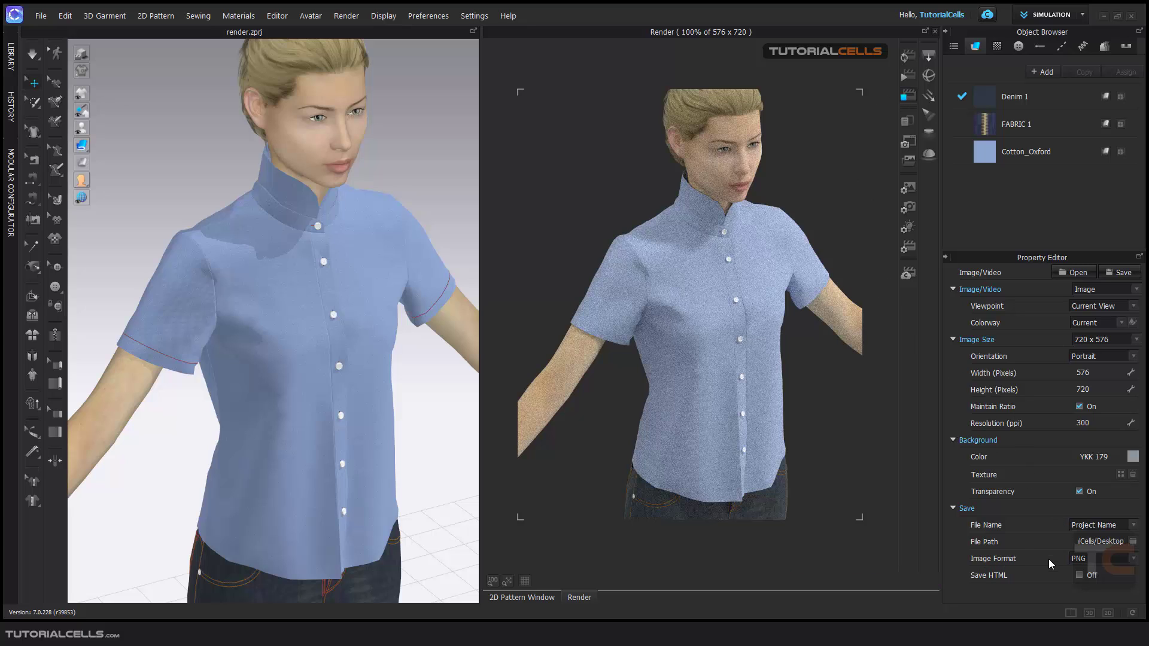
left_click(1088, 559)
left_click(1089, 558)
Switch output to Turntable Image, preview it, and raise the image count to 8.
left_click(1129, 296)
left_click(1107, 307)
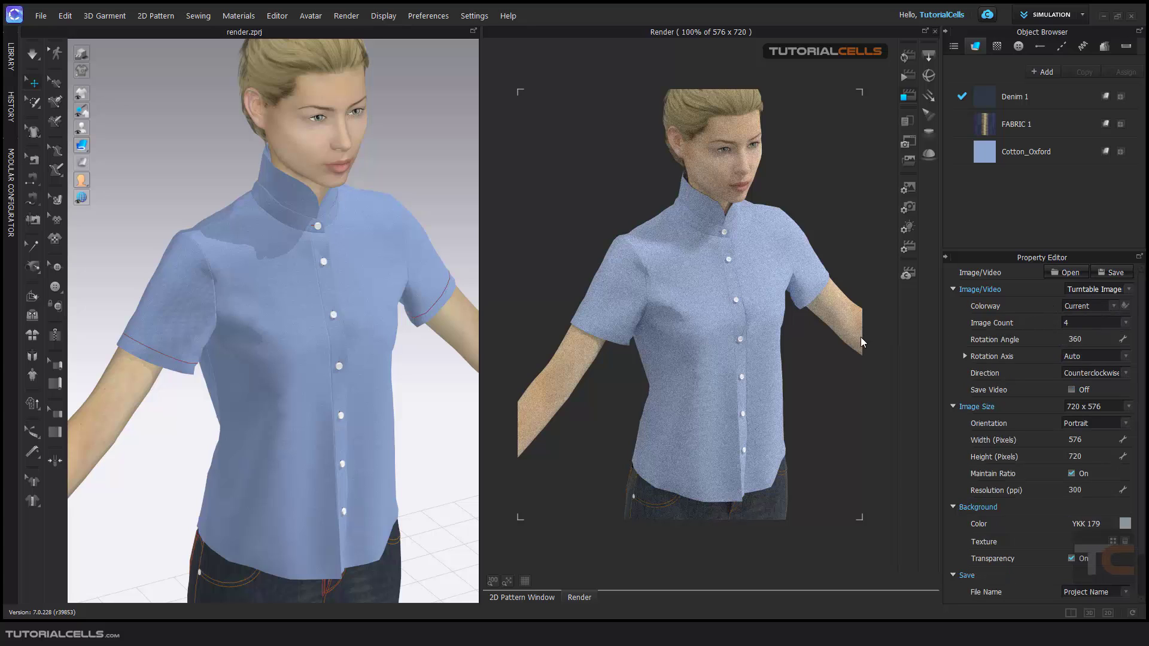
left_click(906, 61)
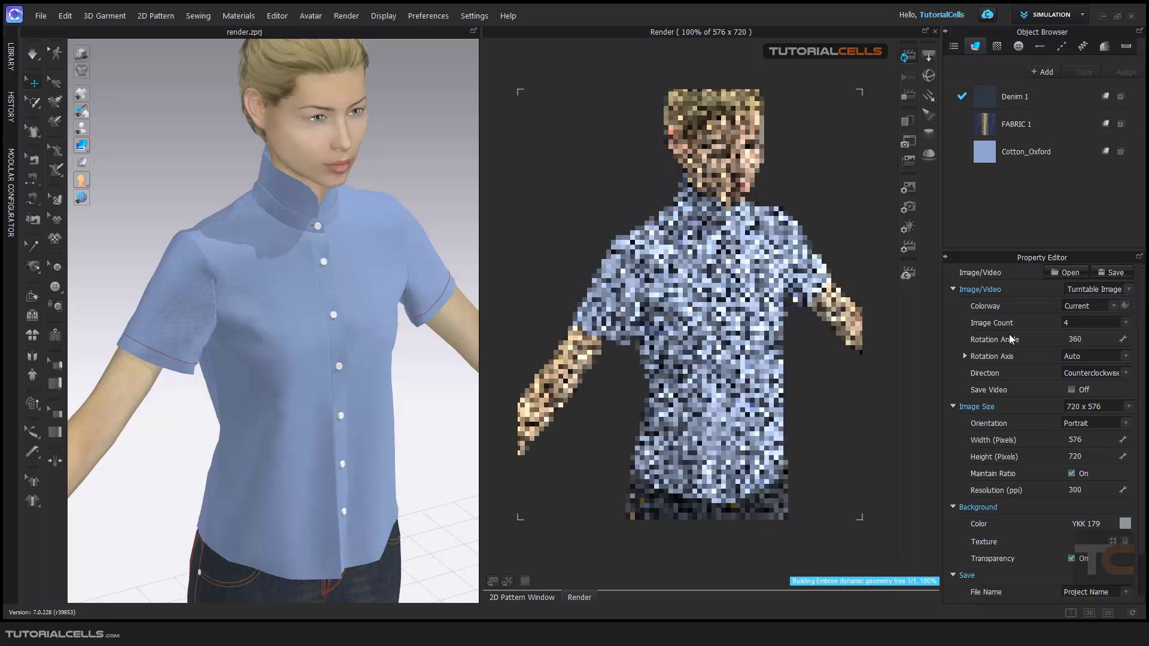
left_click(1105, 323)
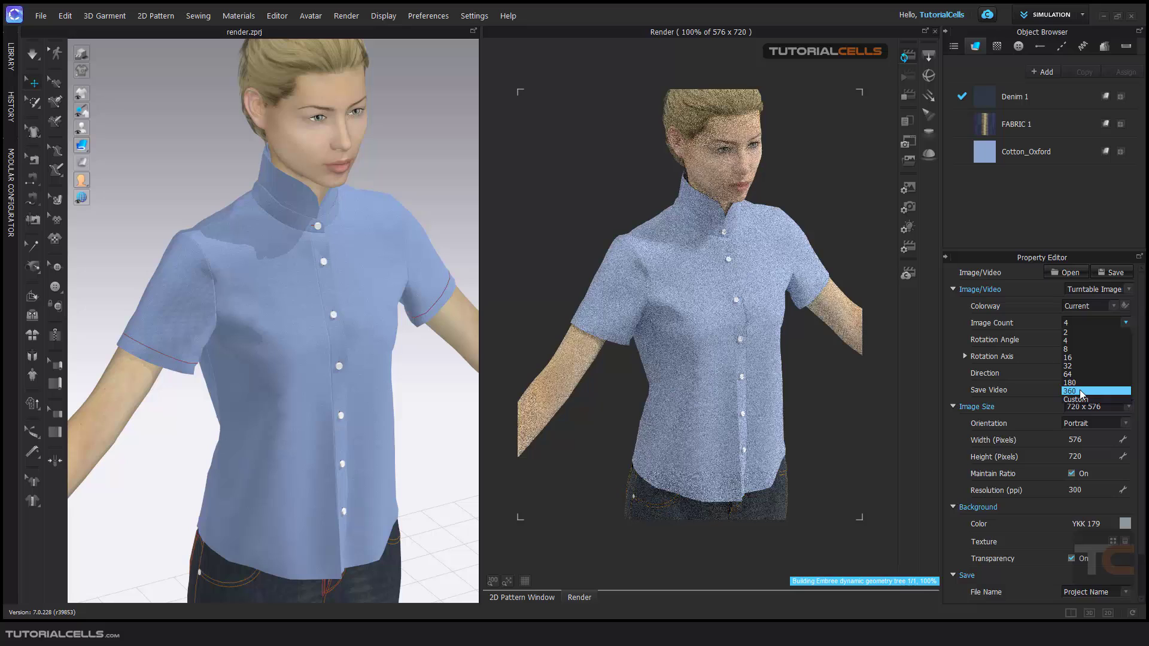
left_click(1033, 339)
left_click(1122, 324)
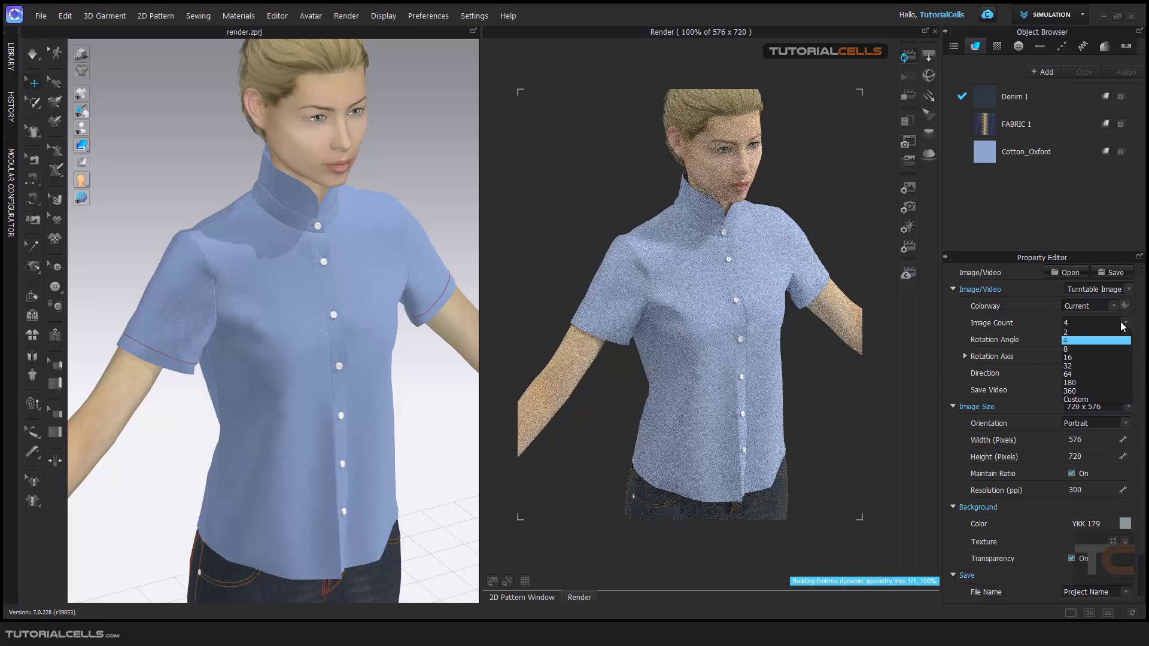
key("Escape")
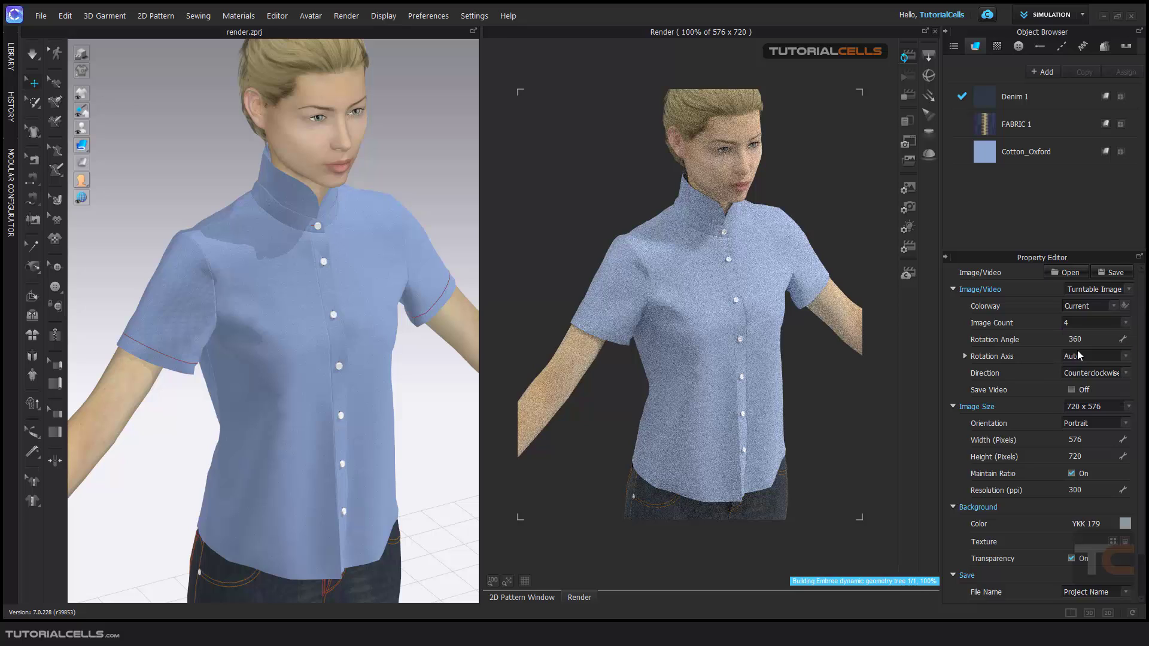
key("Down")
Stop the preview and set the turntable rotation axis to Center, glancing through the File menu.
left_click(906, 98)
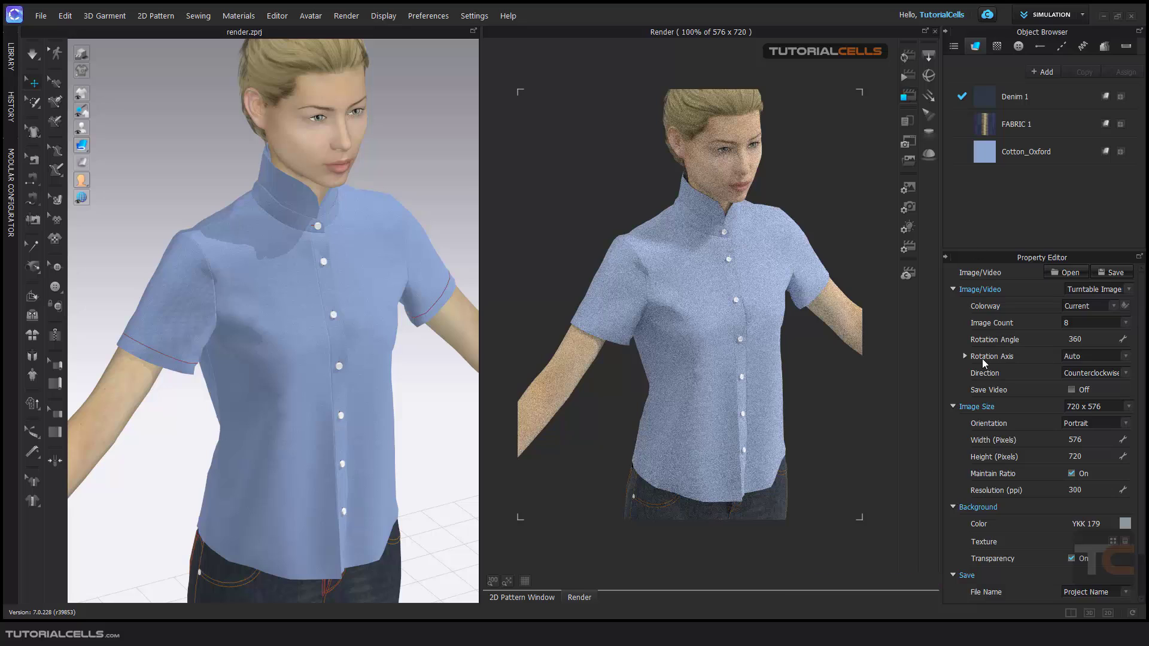
left_click(1124, 358)
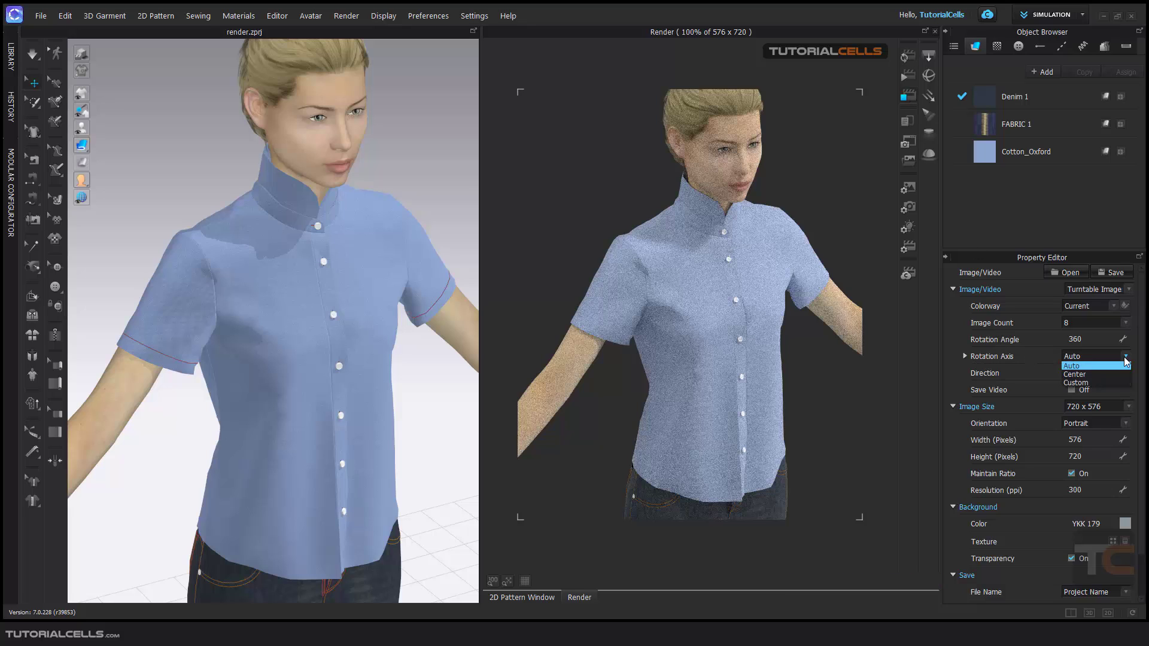
left_click(1093, 375)
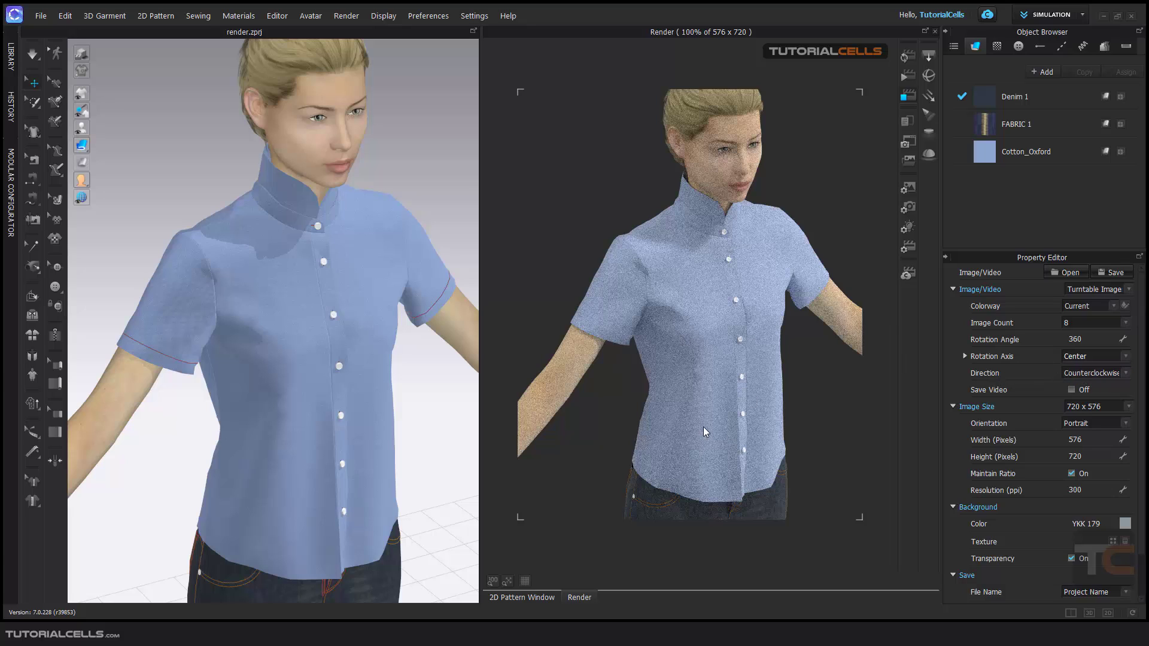
left_click(41, 16)
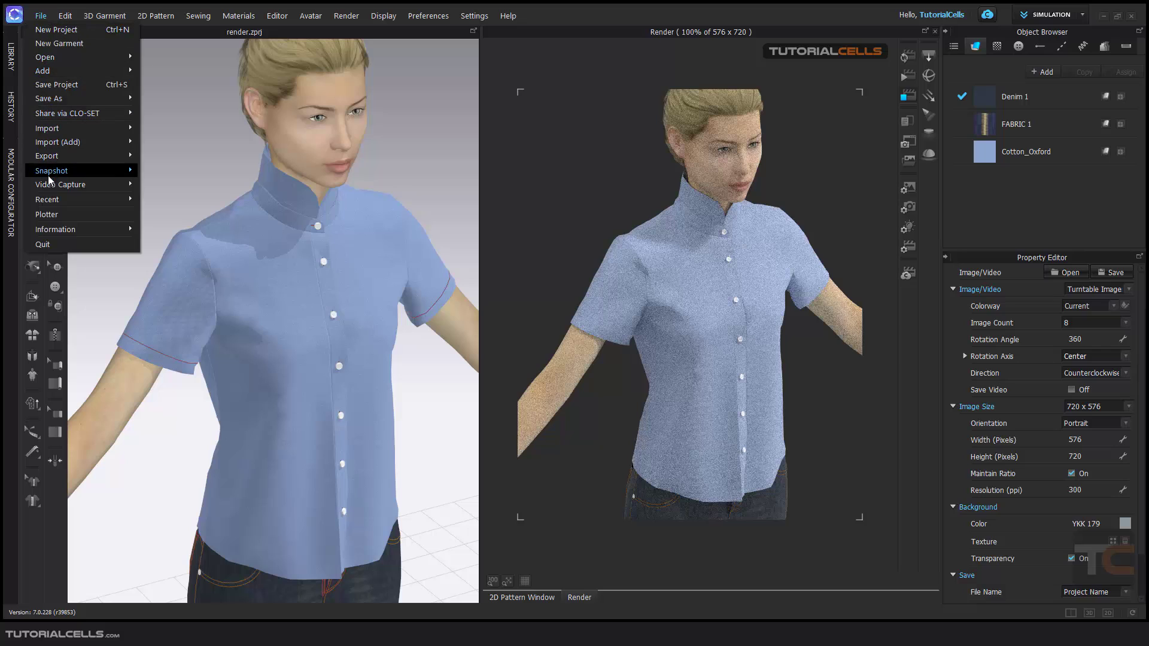
mouse_move(52, 186)
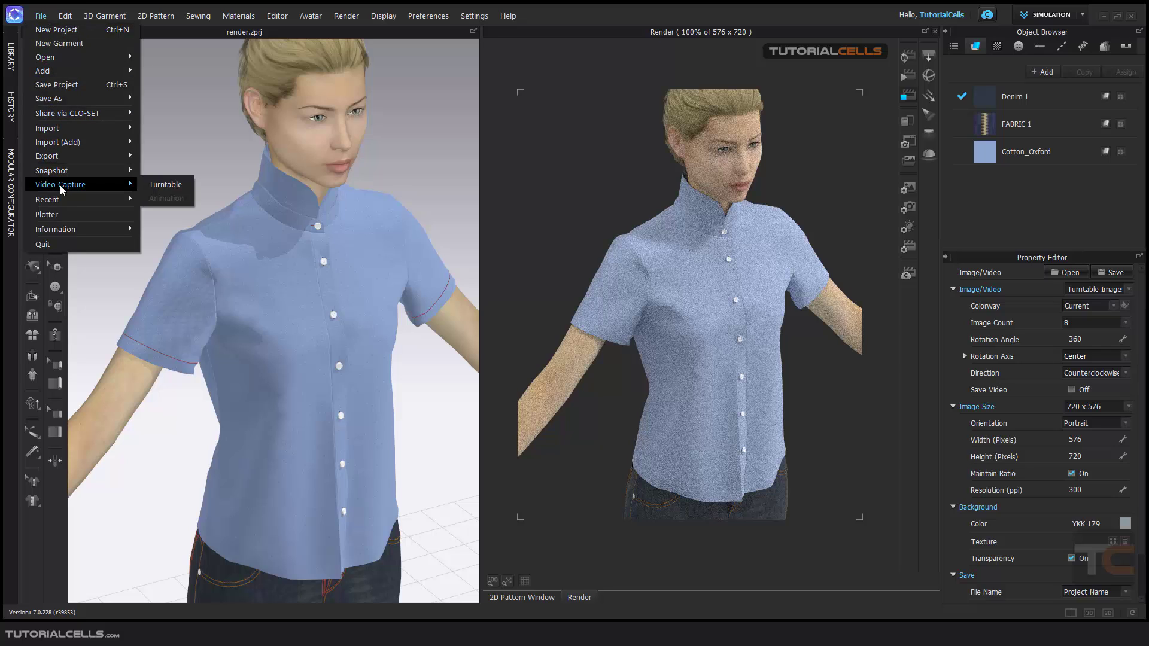
left_click(877, 317)
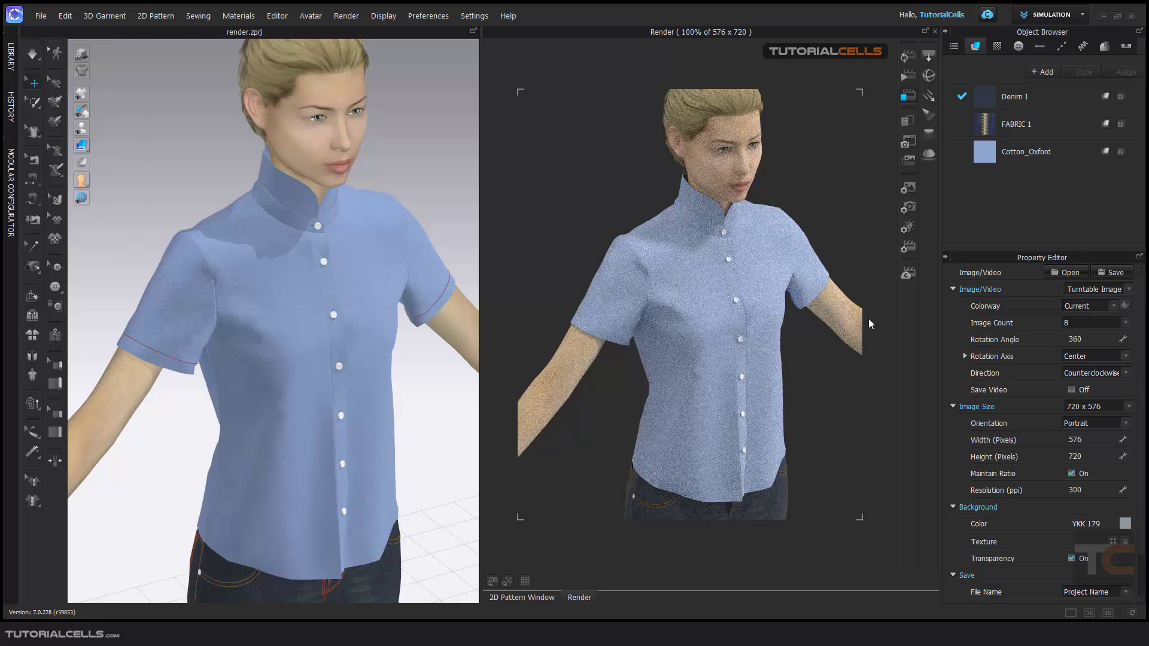
Test-render the turntable, lower Image Count from 8 to 2, then test-render and stop again.
left_click(906, 78)
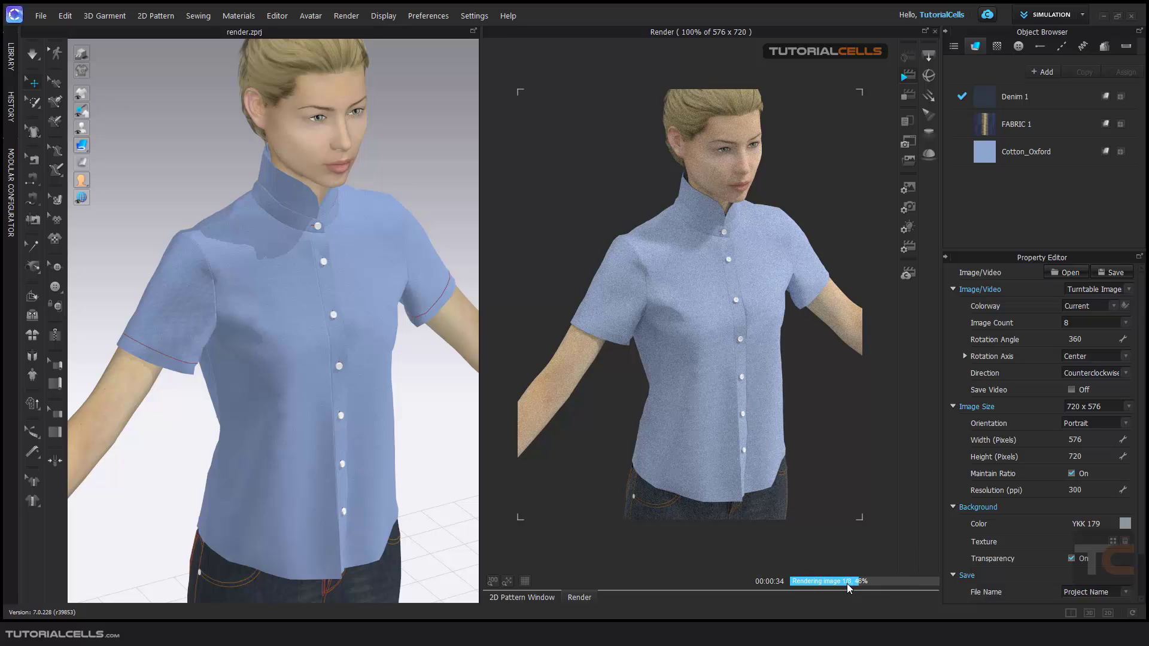
left_click(905, 95)
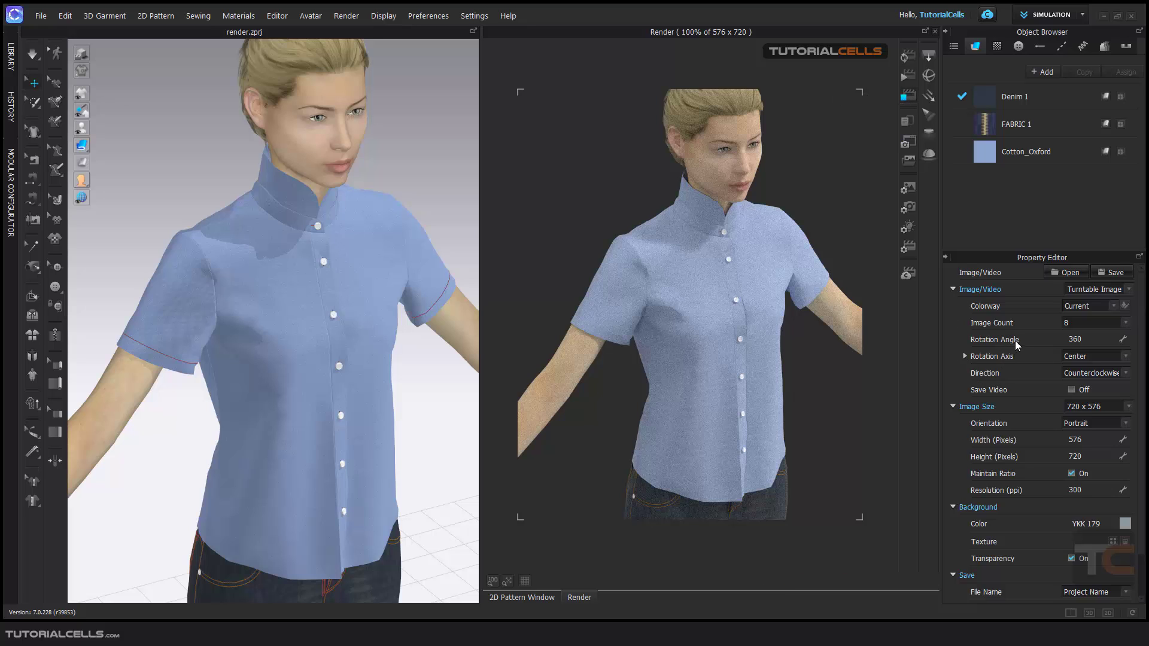
left_click(1126, 323)
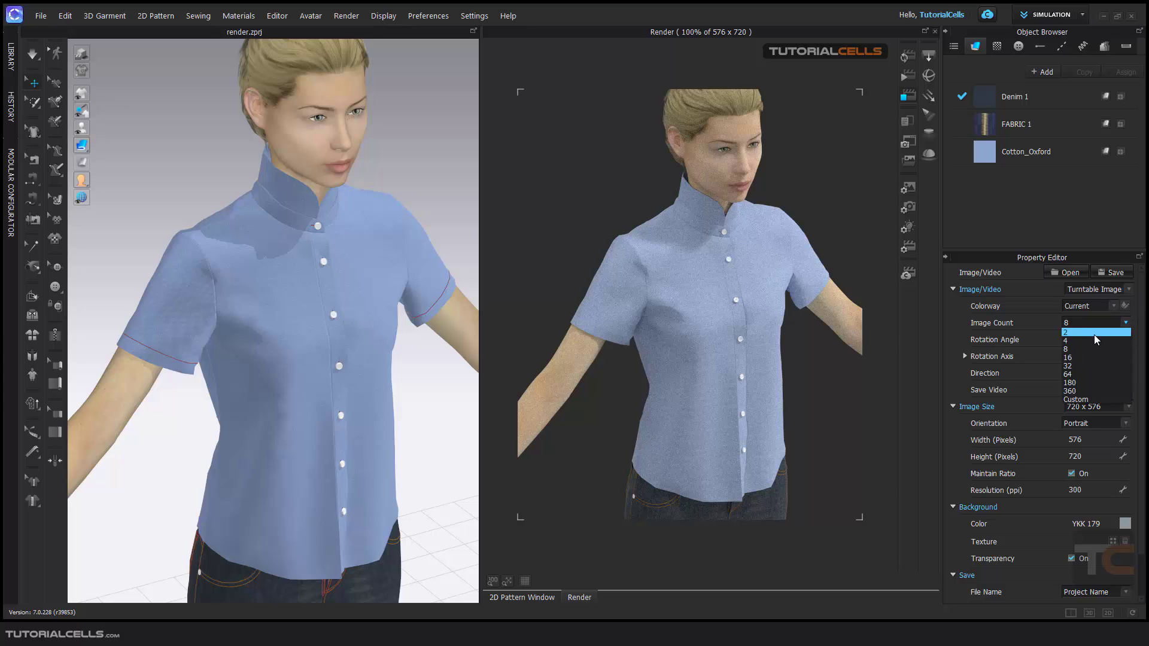
left_click(1094, 336)
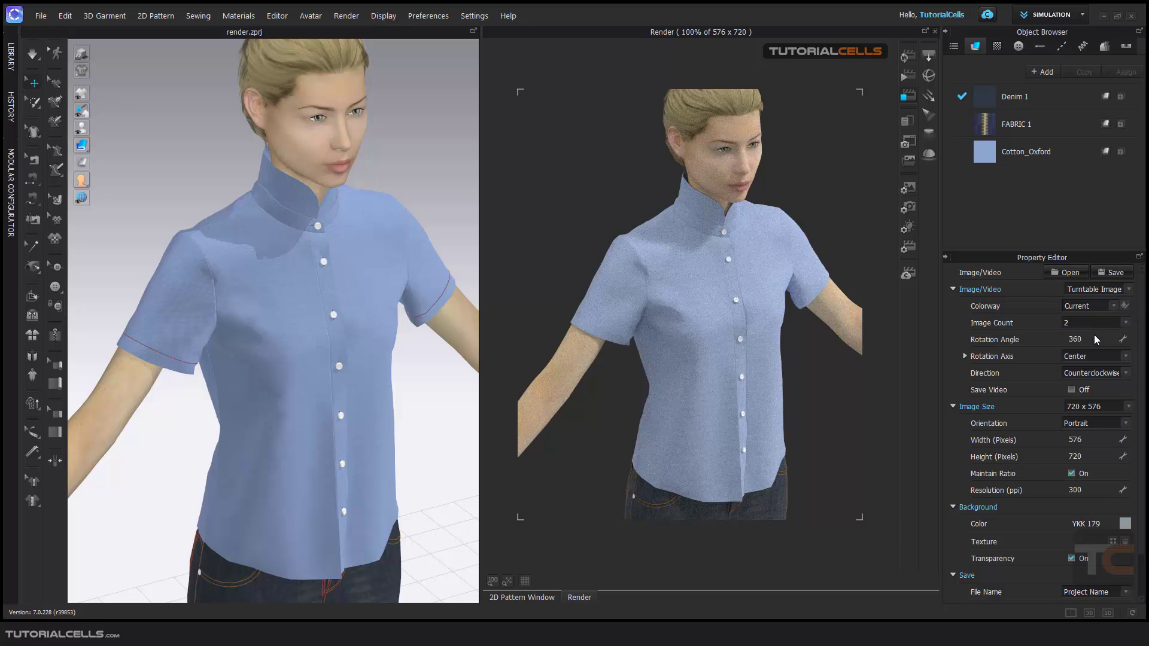
left_click(904, 77)
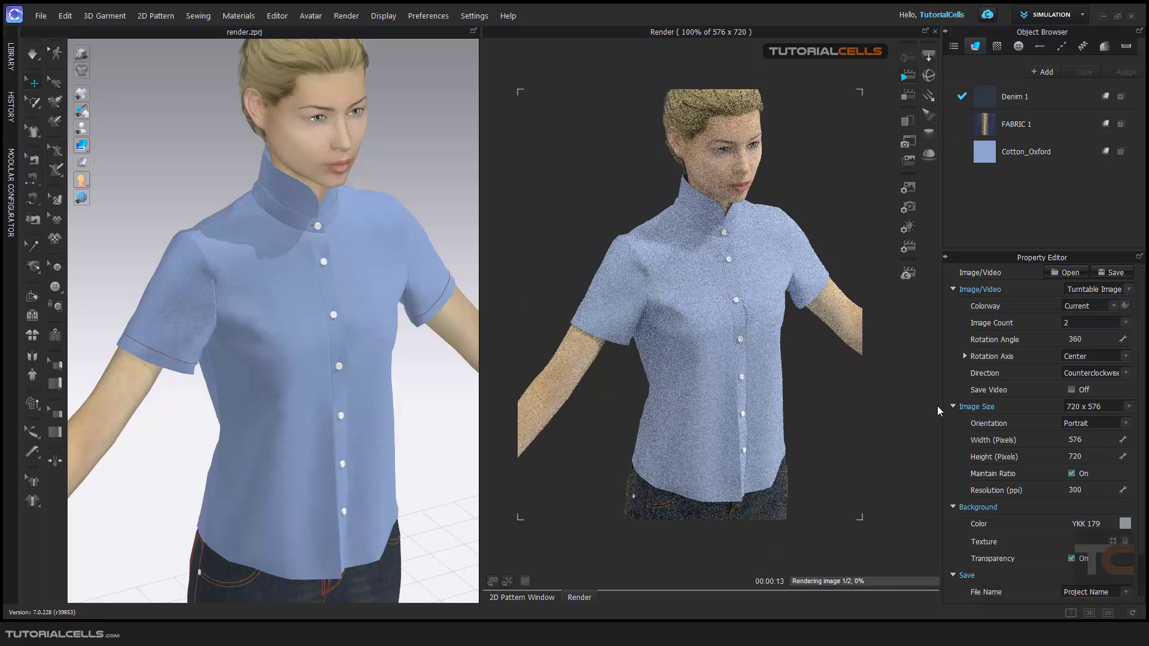
left_click(907, 94)
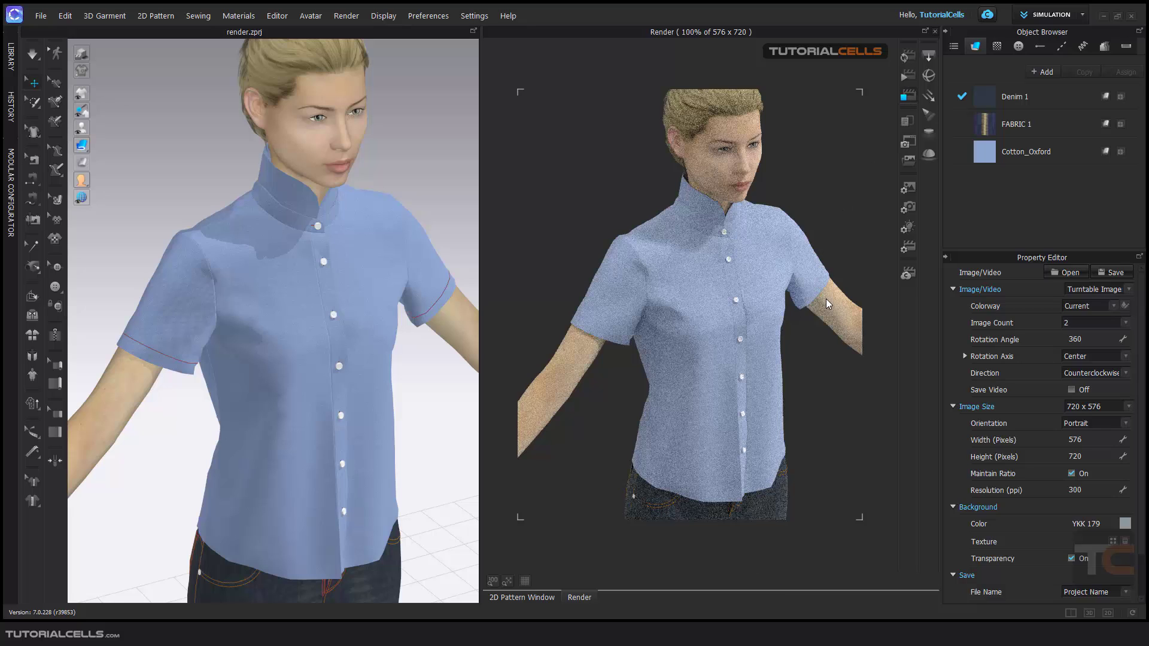
Set the Property Editor's Image/Video to Animation and its Region to Play Region.
left_click(1128, 289)
left_click(1093, 314)
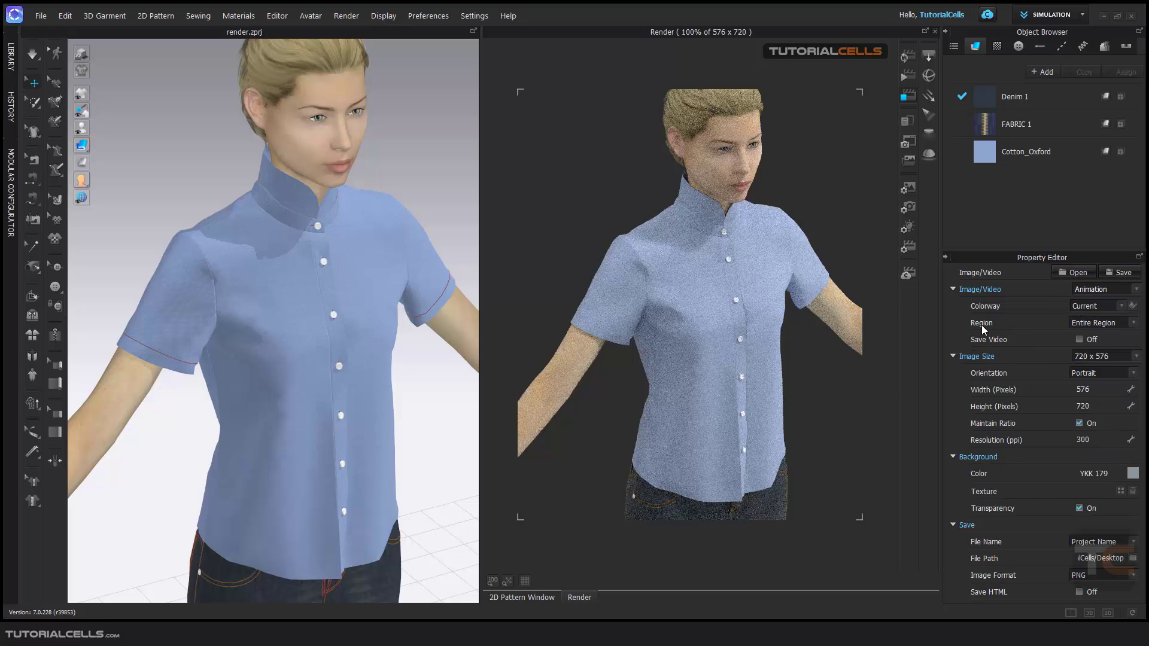
left_click(1089, 323)
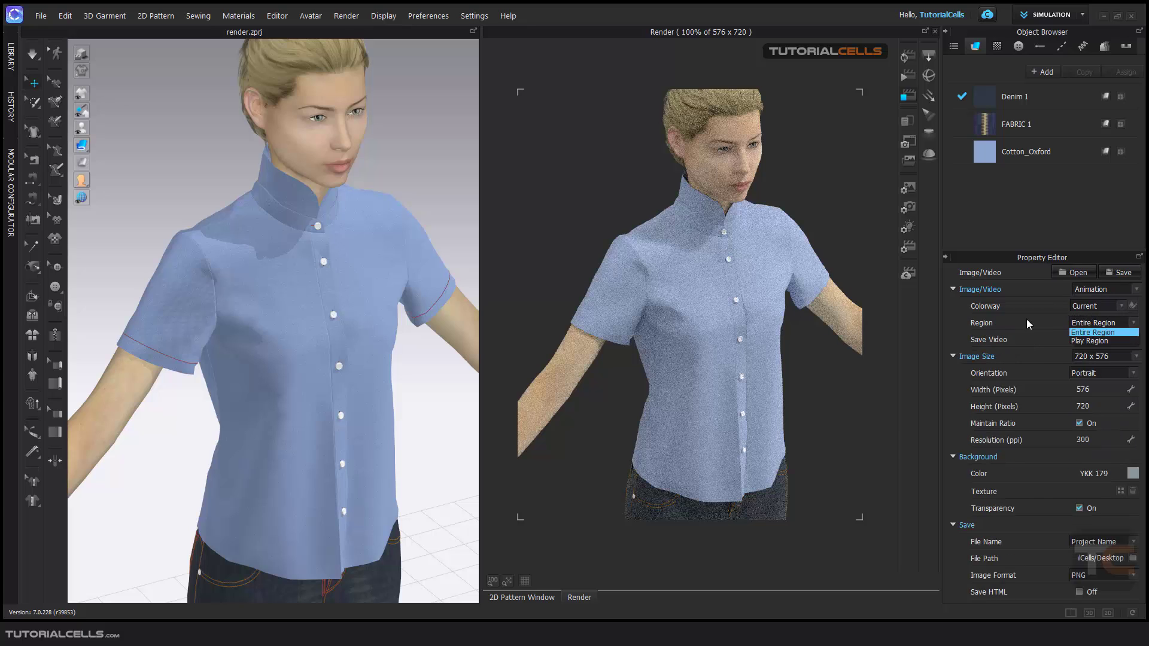
left_click(1074, 340)
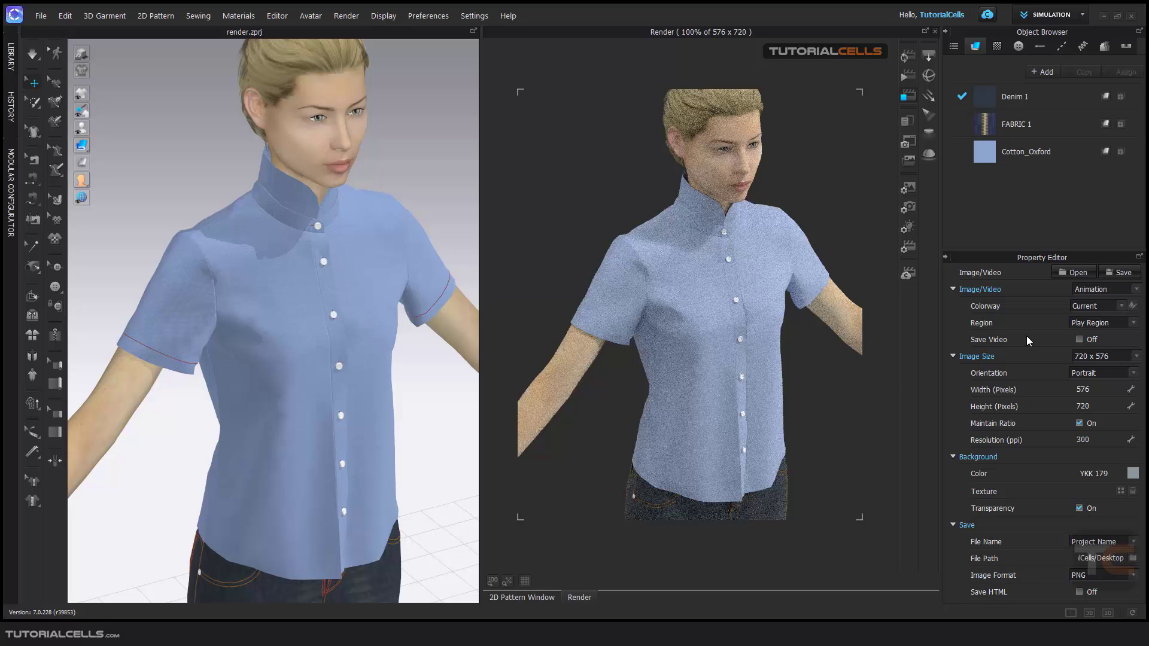
Turn on Save Video, keep FPS at 30.00, and leave Video Format as AVI.
left_click(1078, 339)
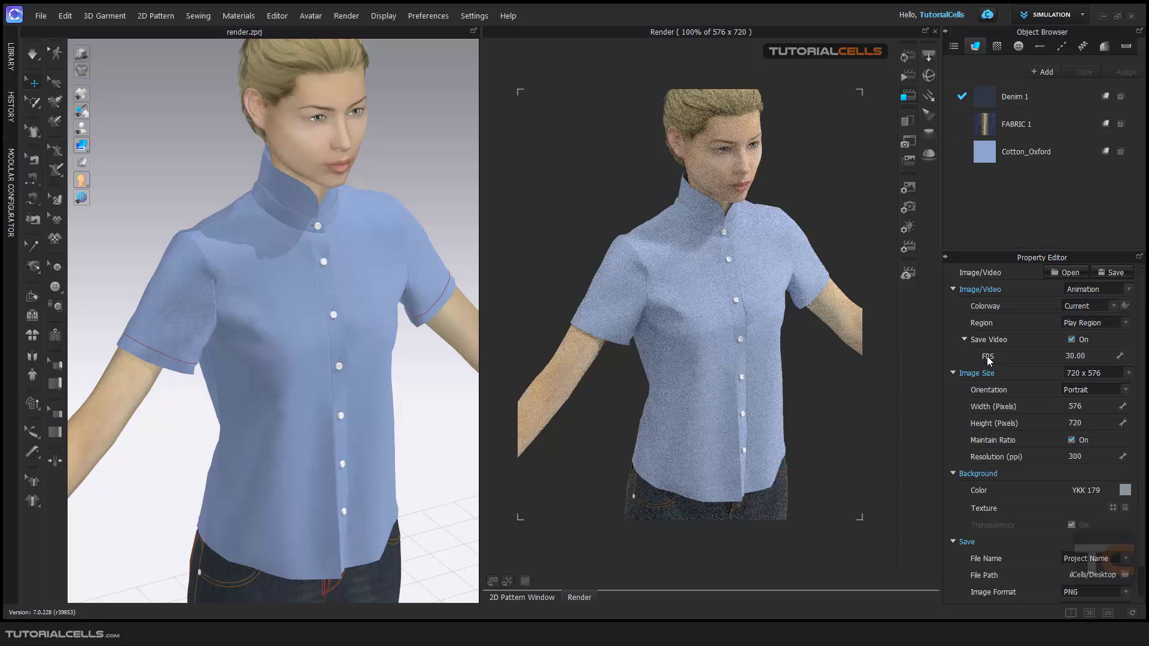
double_click(1086, 356)
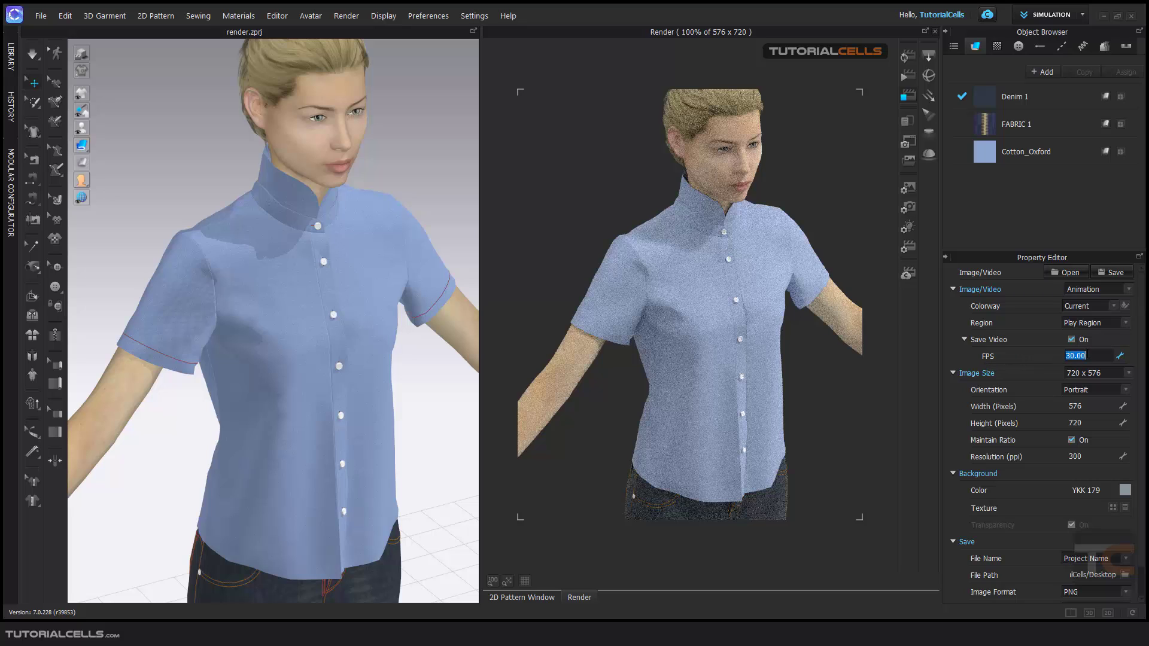
left_click(1042, 351)
scroll(1014, 436, "down", 1)
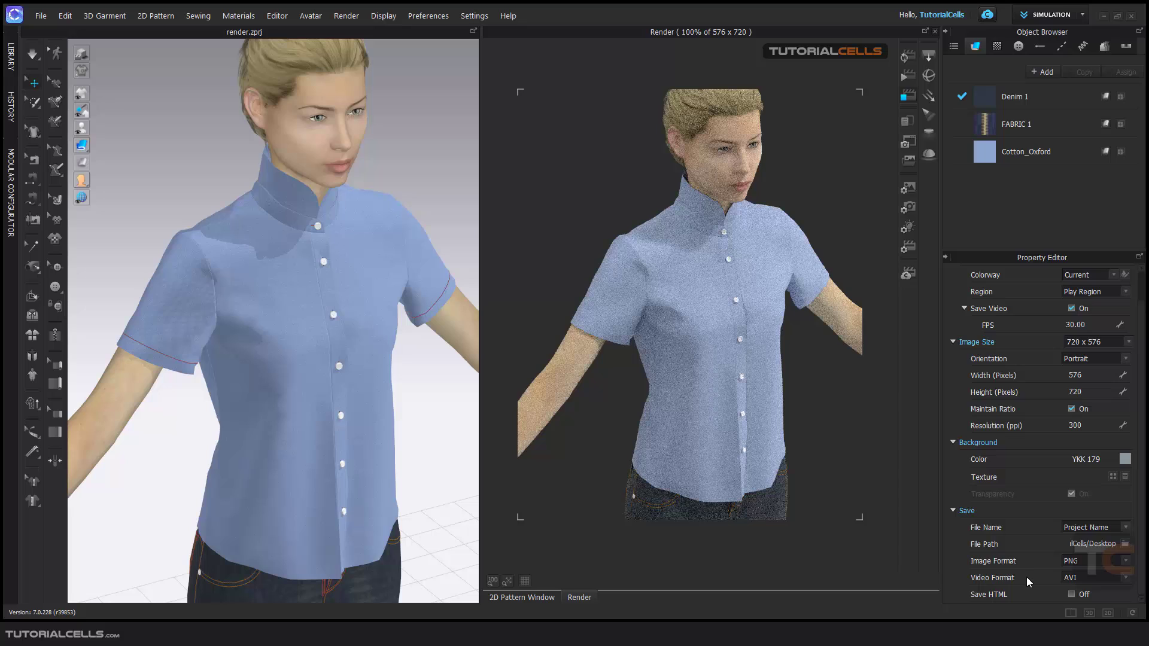
left_click(1082, 577)
left_click(1076, 586)
Try MP4 as the video format with a preview render, then revert to AVI.
left_click(1090, 575)
left_click(1085, 595)
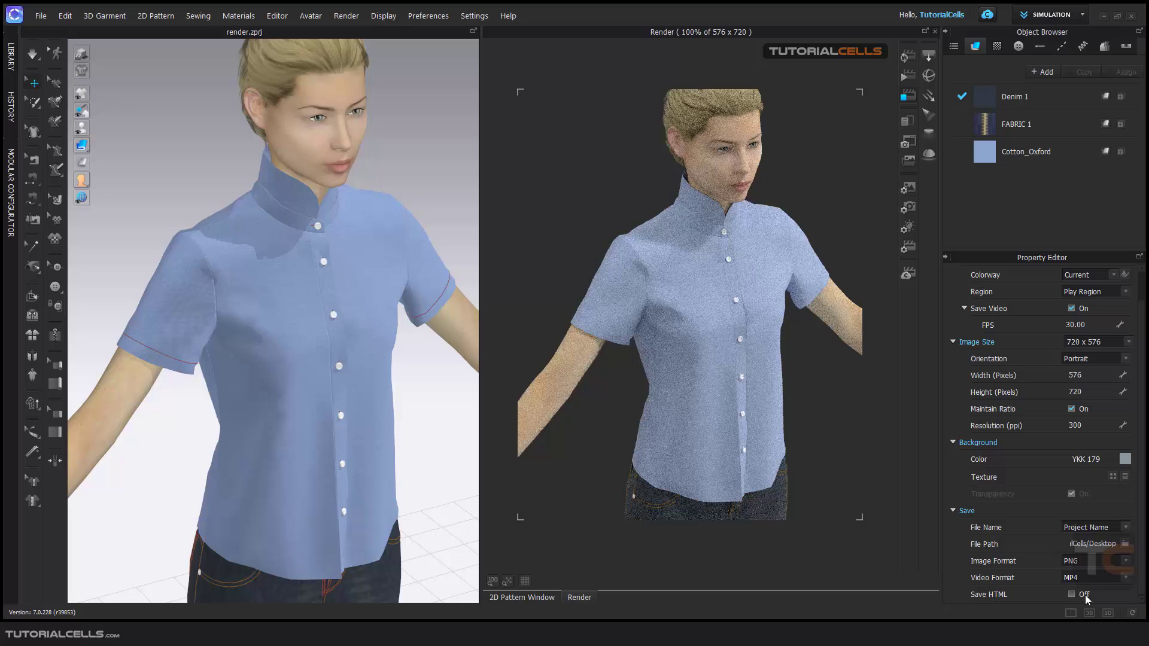
left_click(905, 62)
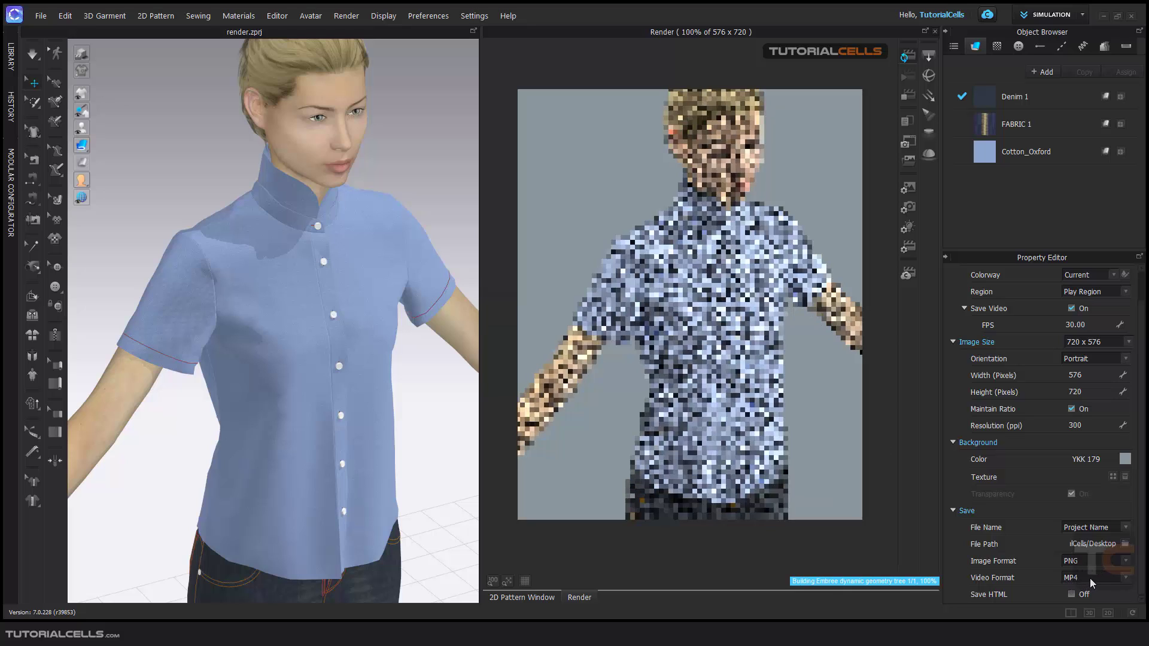
scroll(1090, 578, "down", 1)
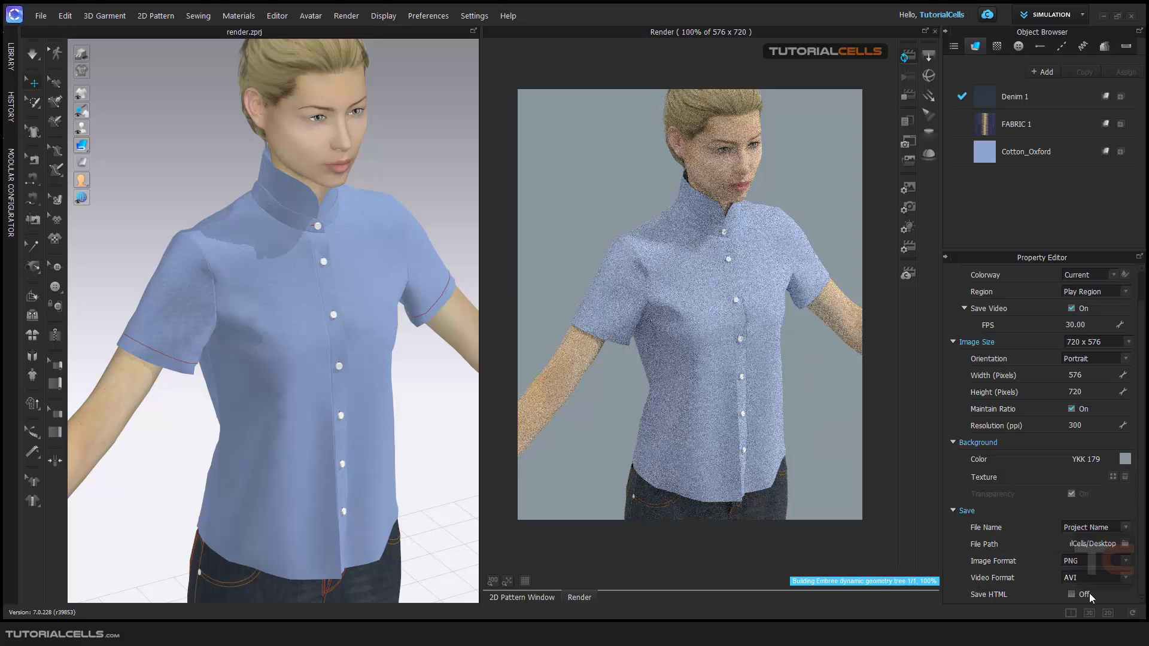
left_click(1102, 578)
left_click(1028, 580)
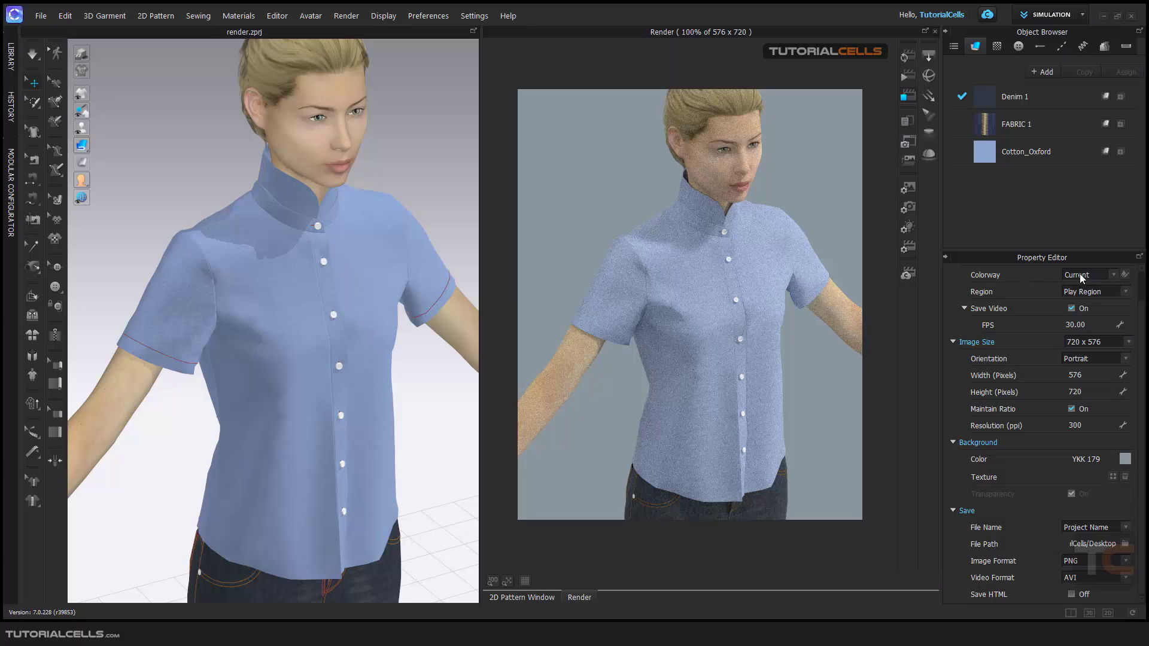
Change the Image/Video dropdown from Animation back to Image.
scroll(1113, 299, "up", 2)
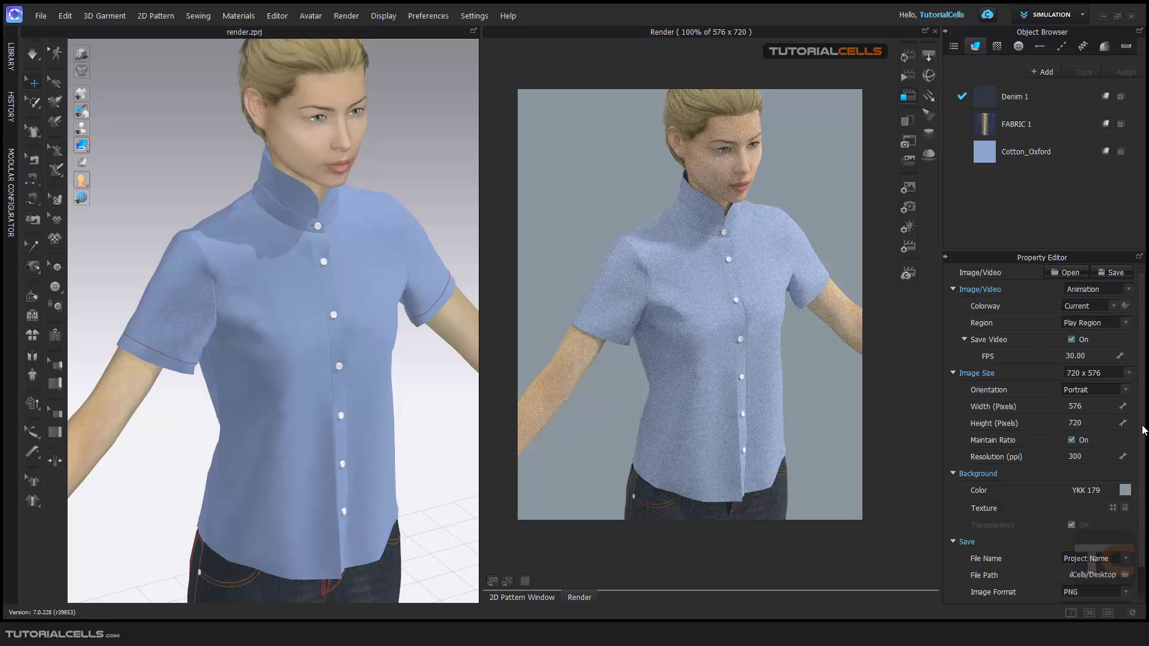
left_click(1127, 290)
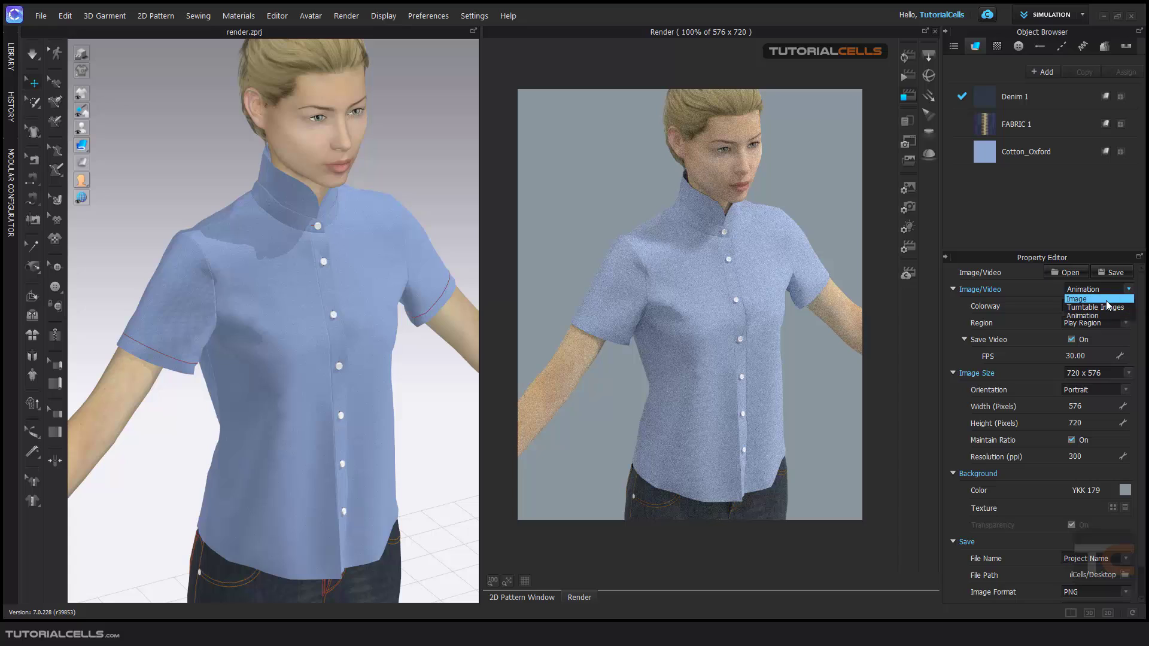
left_click(1106, 299)
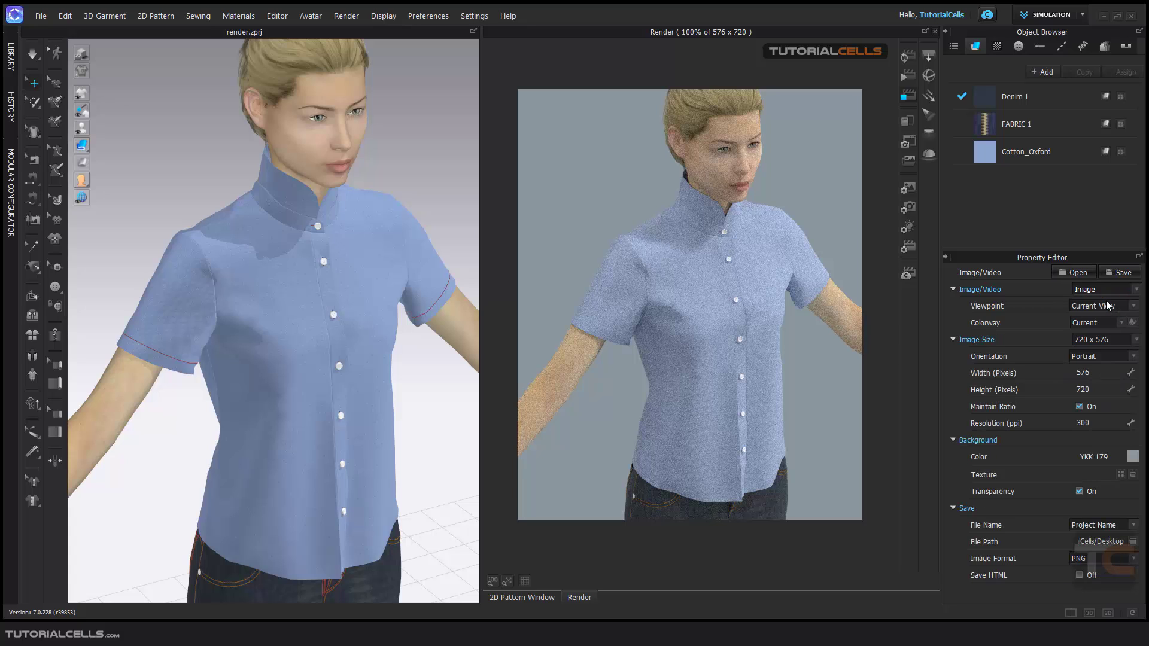